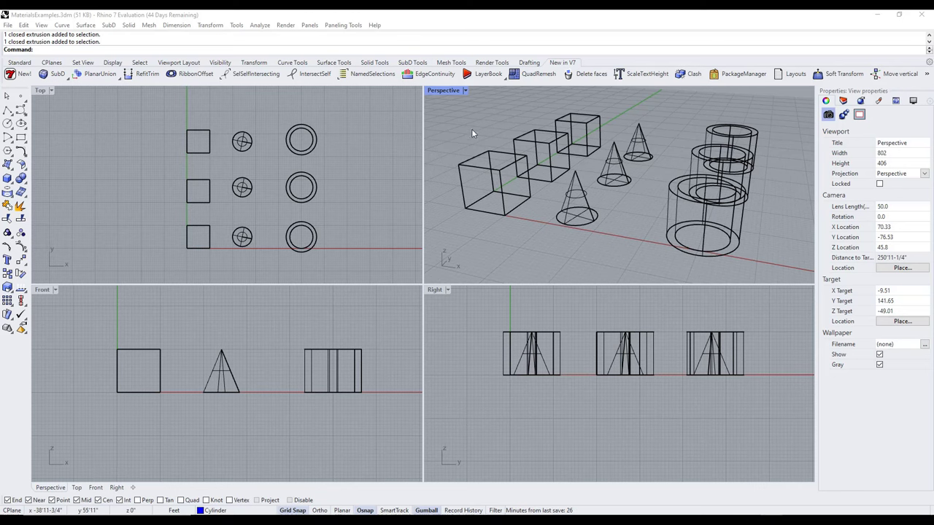
Maximize the Perspective viewport and change its display mode from wireframe to Rendered
double_click(442, 90)
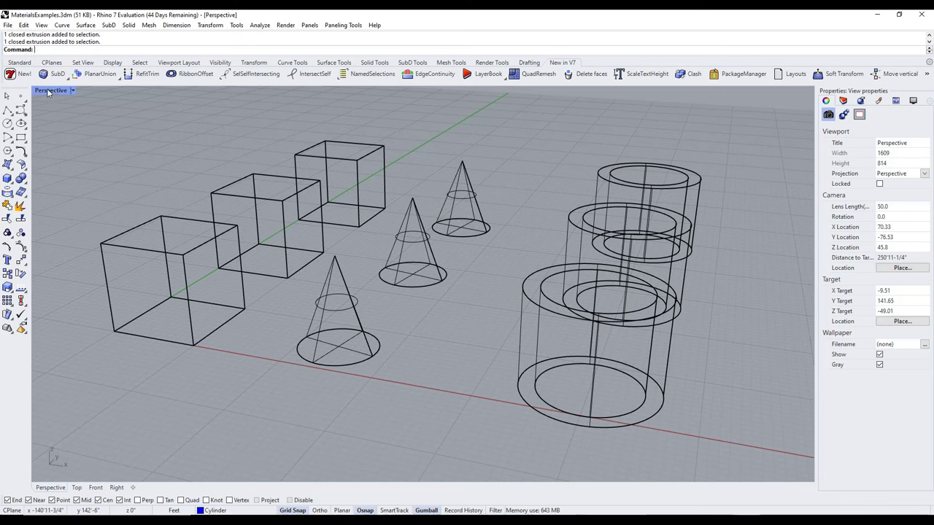
click(73, 91)
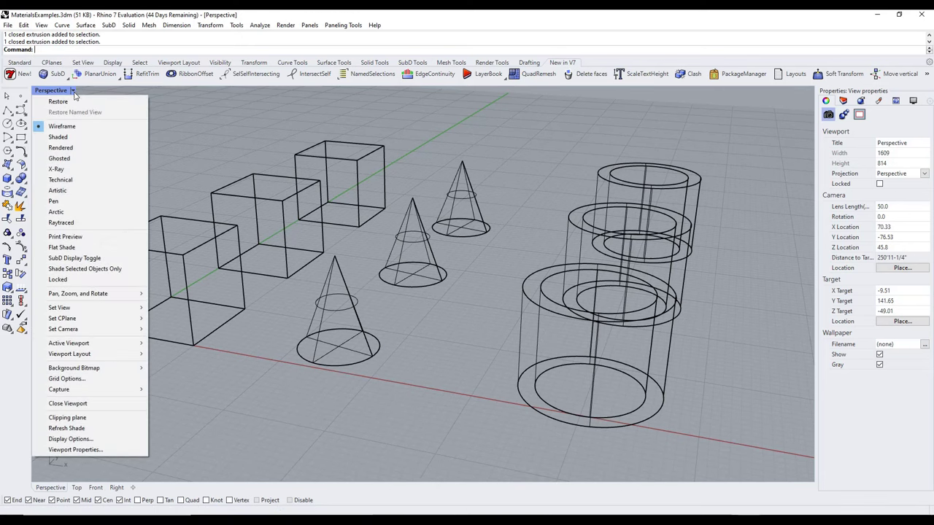
click(71, 148)
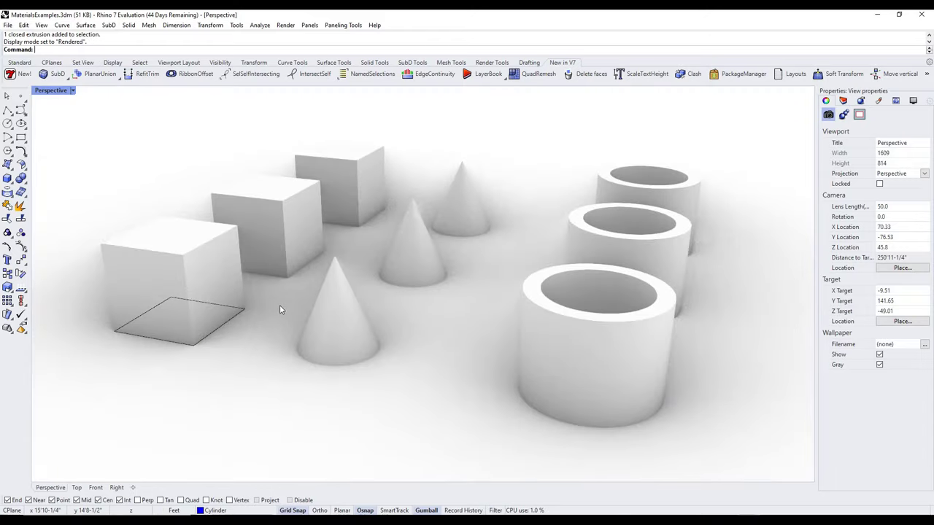
click(218, 290)
click(162, 164)
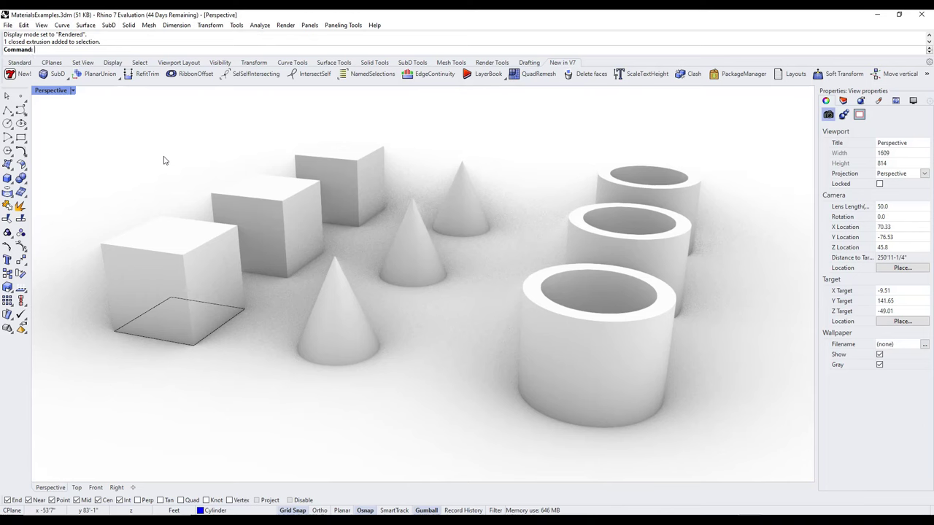
click(214, 279)
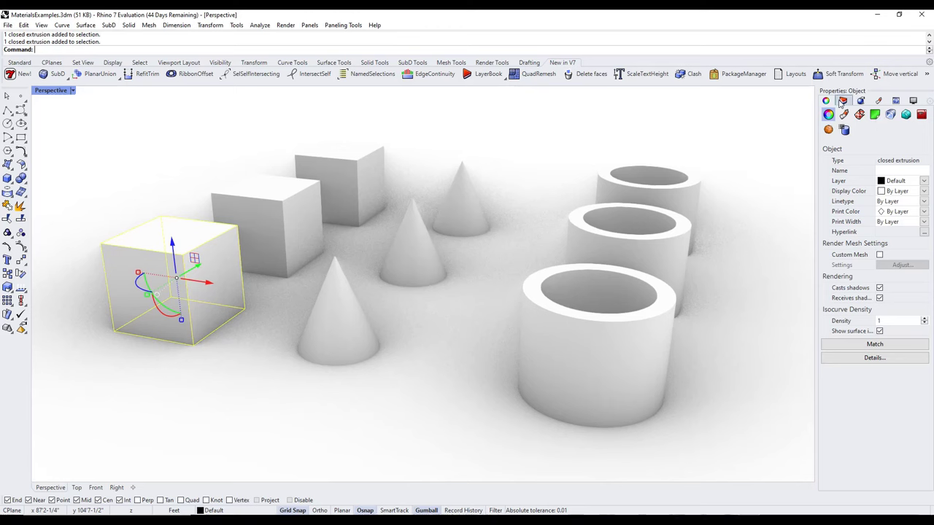
click(549, 162)
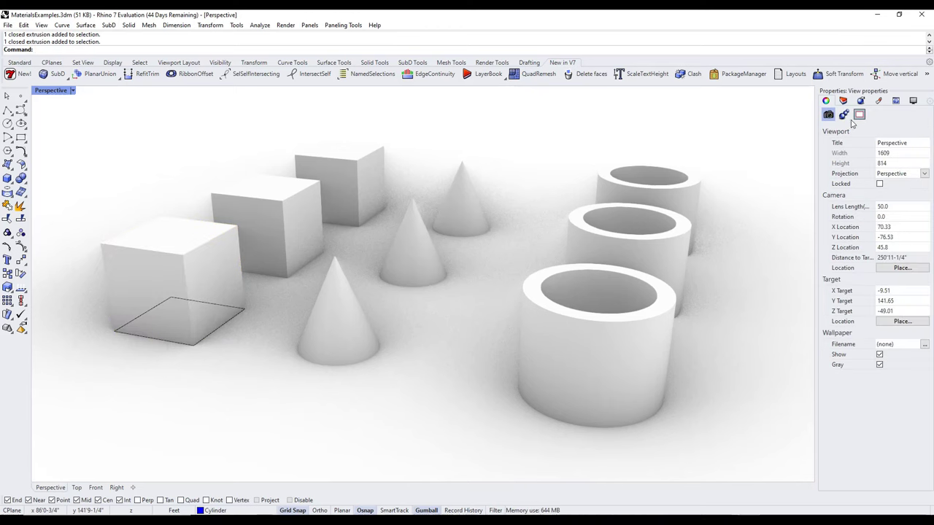
Assign a new material of type Custom to the front box instead of its layer material
click(181, 268)
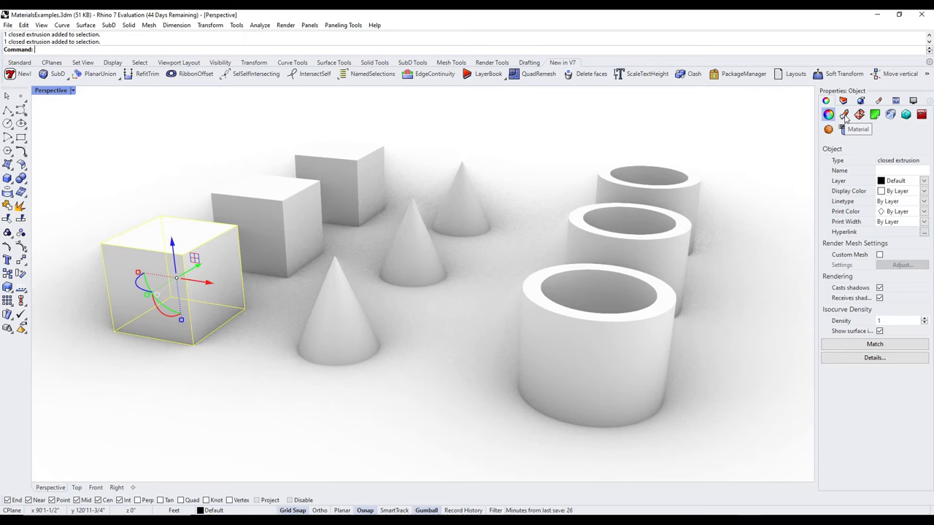
click(844, 115)
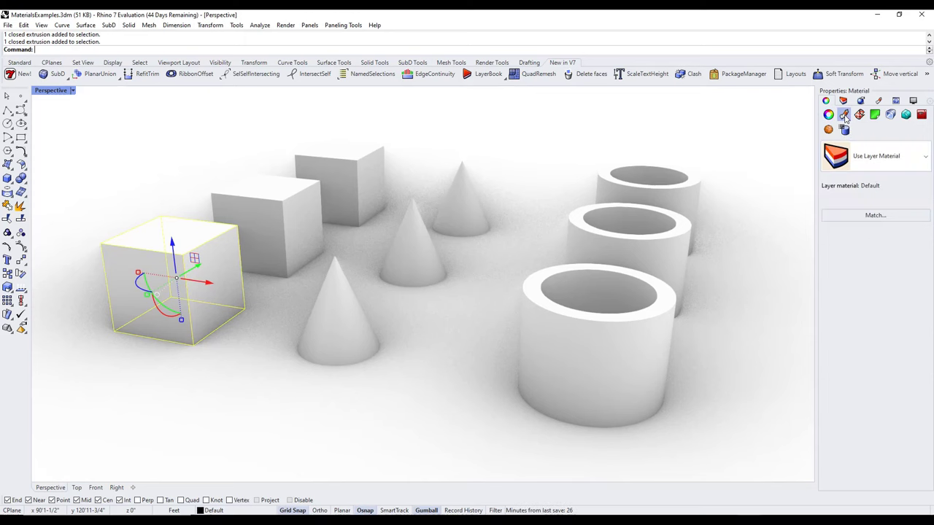
click(865, 157)
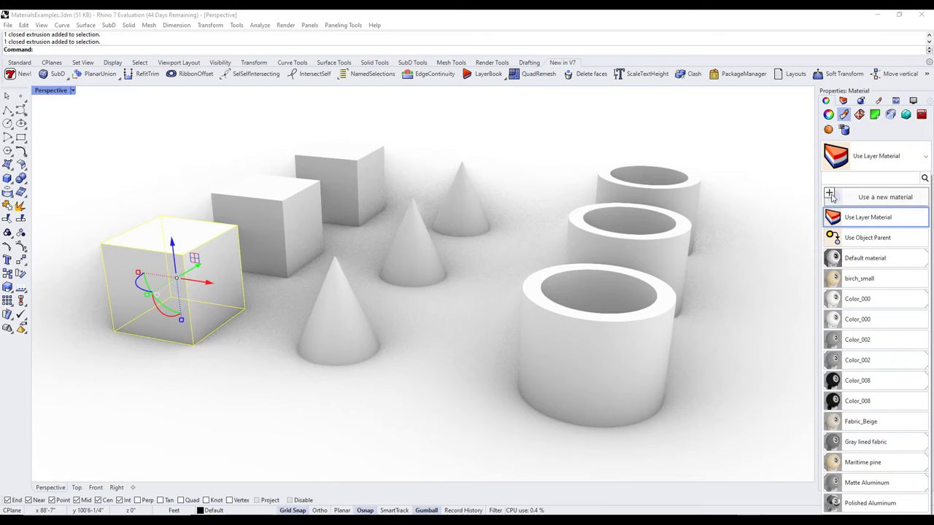
click(869, 198)
key(Escape)
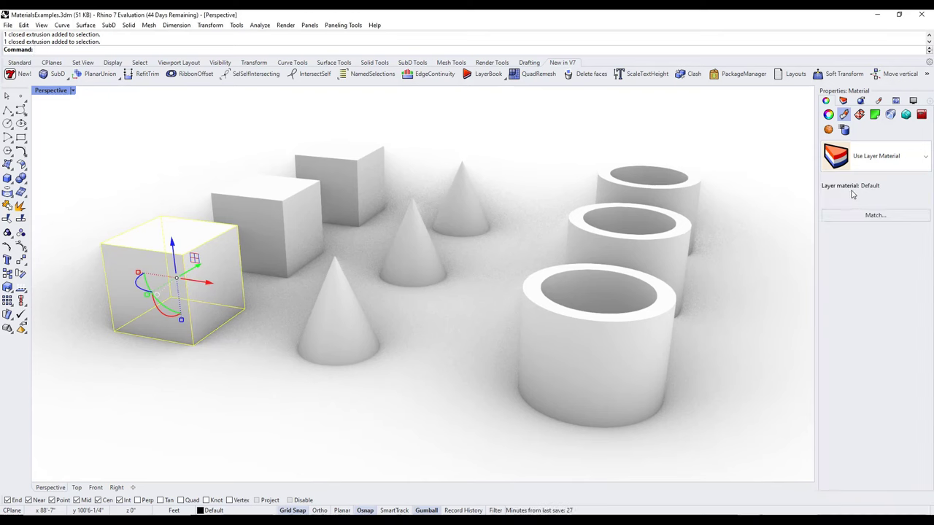
click(845, 154)
click(848, 197)
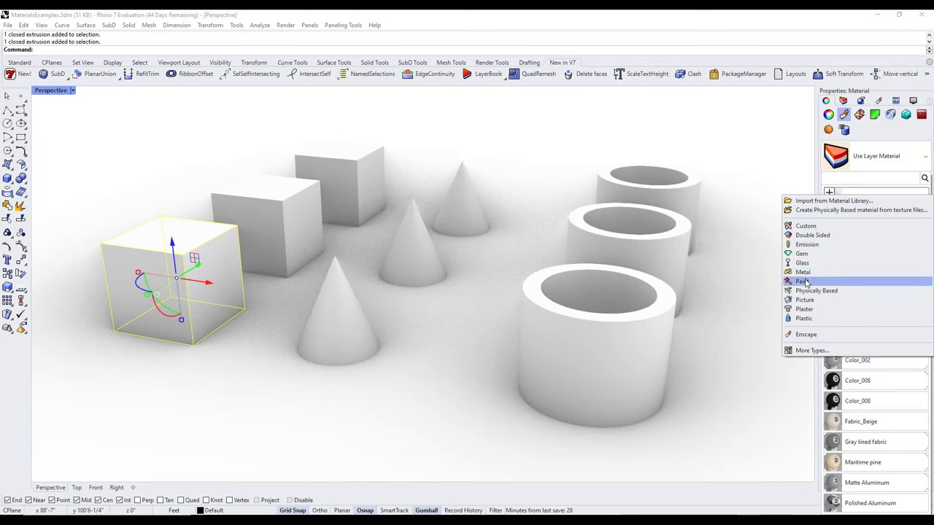
click(807, 227)
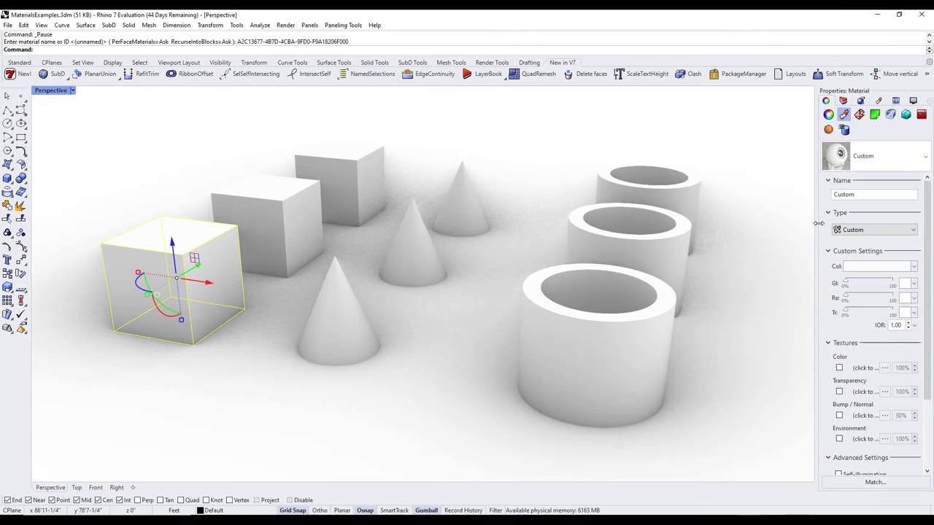
Set the color of the front box's Custom material to the preset Blue
click(881, 266)
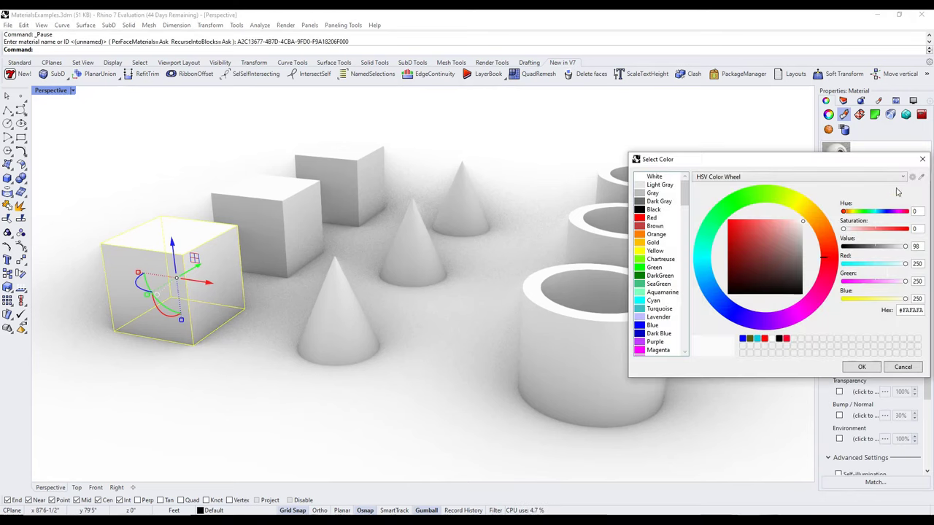
click(922, 159)
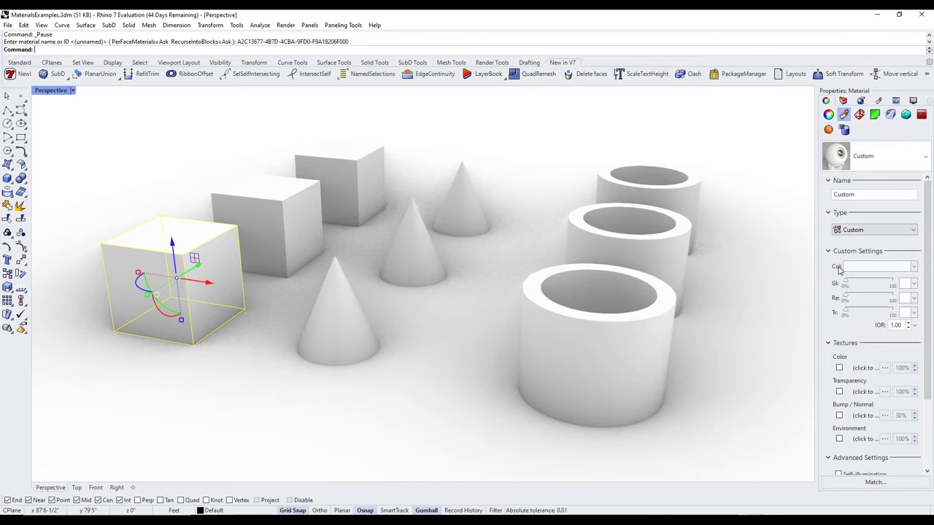
click(861, 267)
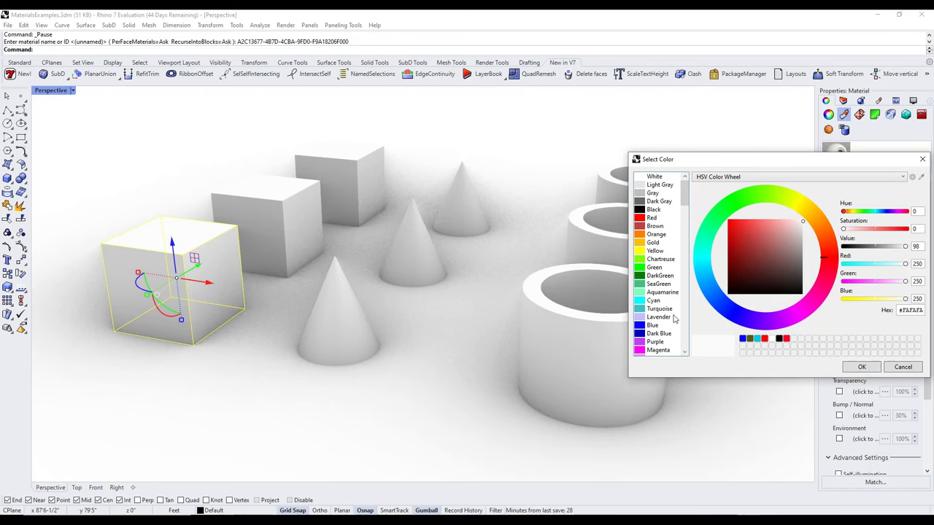
click(653, 325)
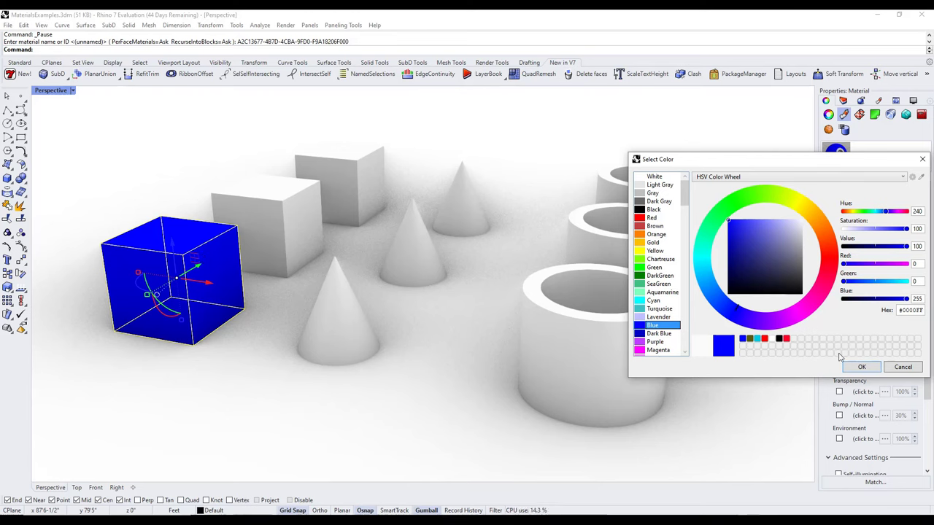
click(862, 367)
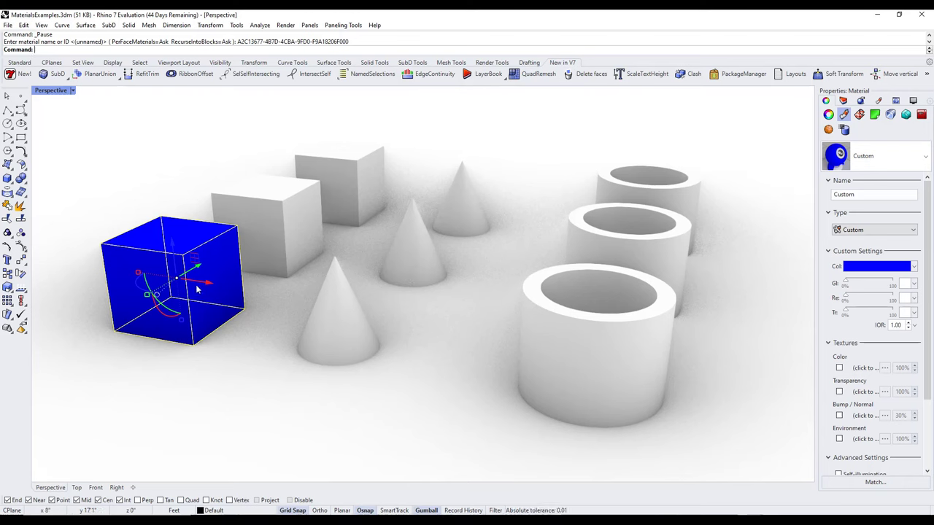
Give the middle box its own new Custom material with the preset color Red, then clear the selection
click(307, 231)
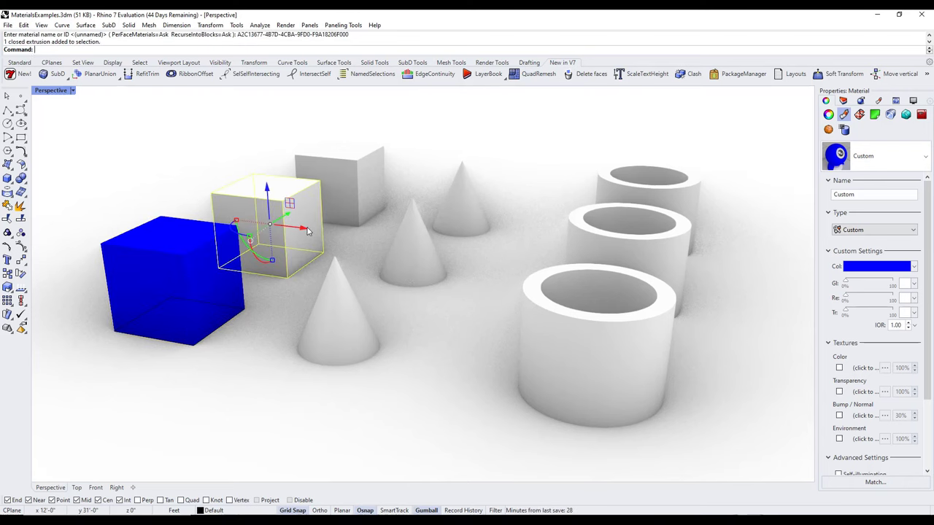
click(875, 156)
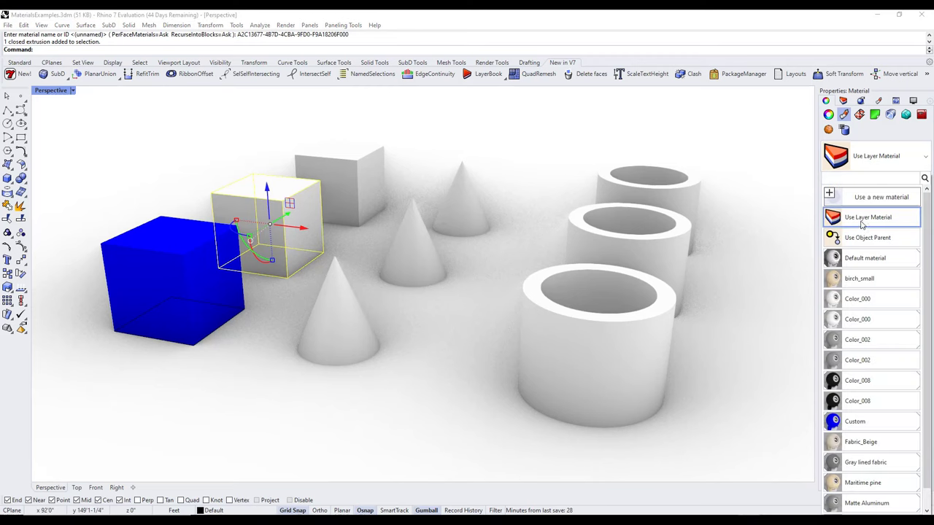
click(852, 203)
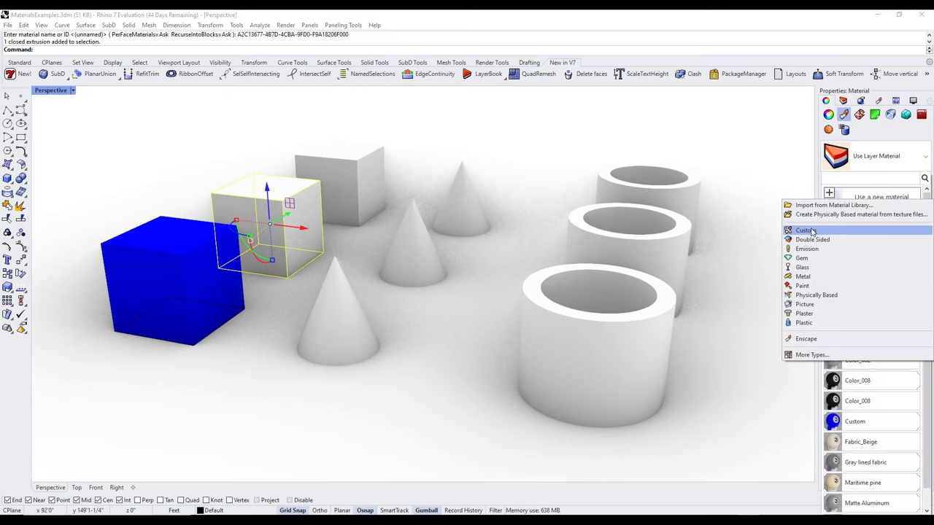
click(806, 230)
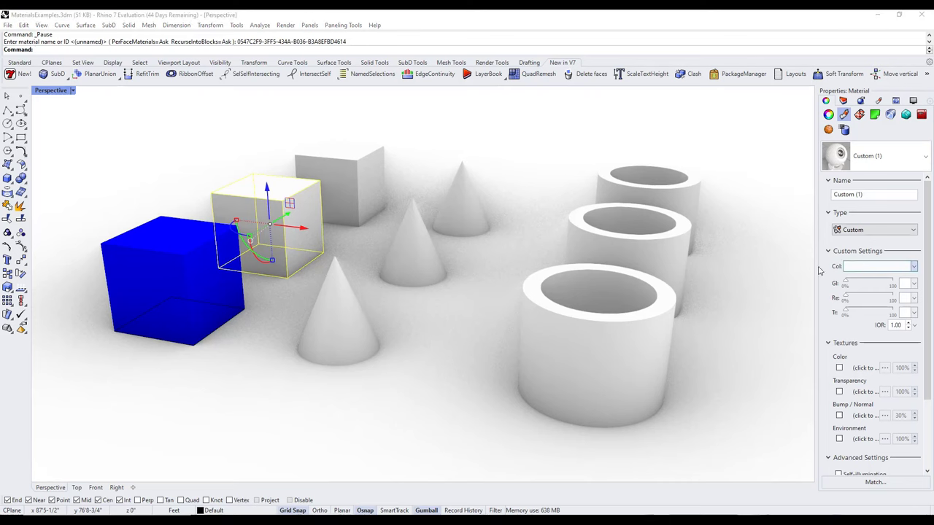
click(649, 217)
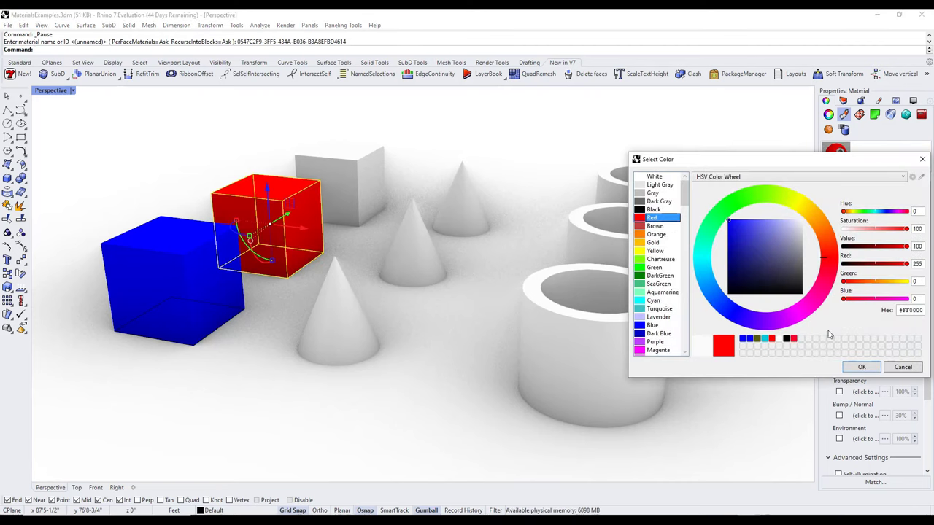
click(861, 367)
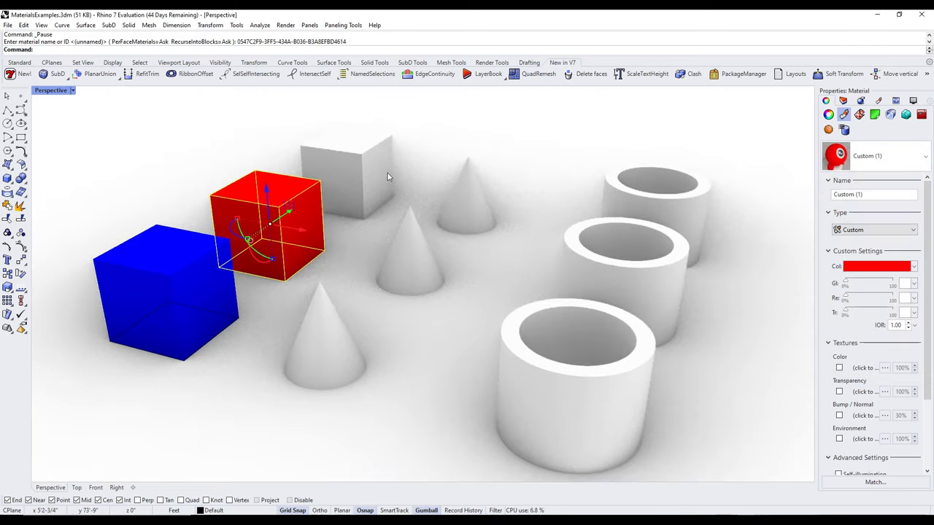
click(432, 125)
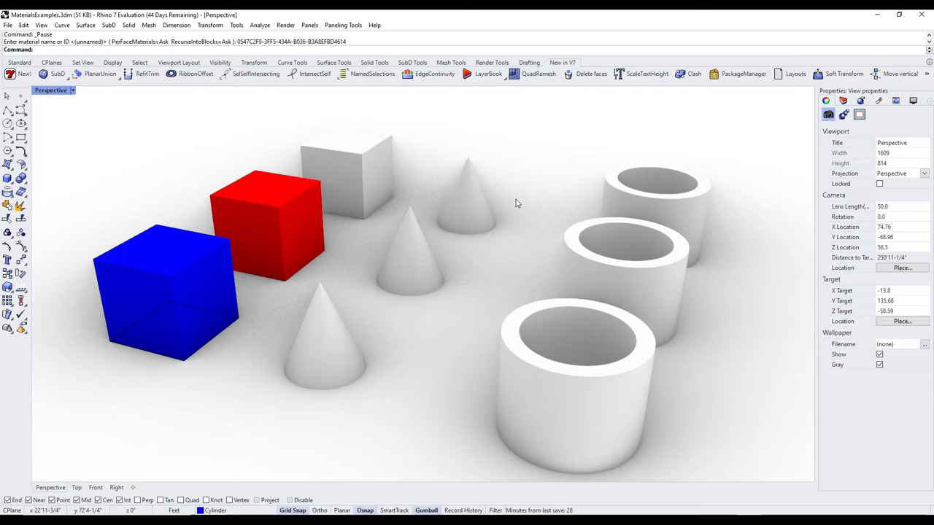
Assign all three cones to the Cylinder layer and clear the selection
click(843, 101)
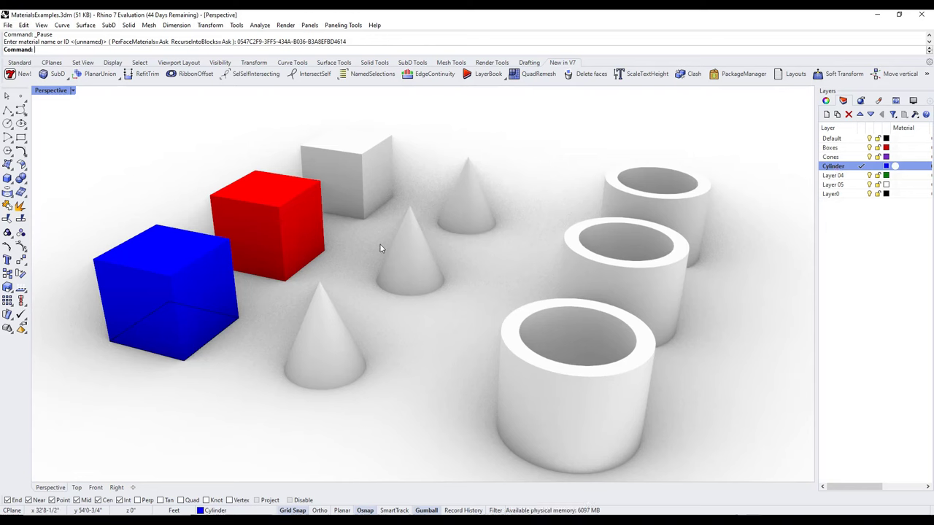
click(319, 316)
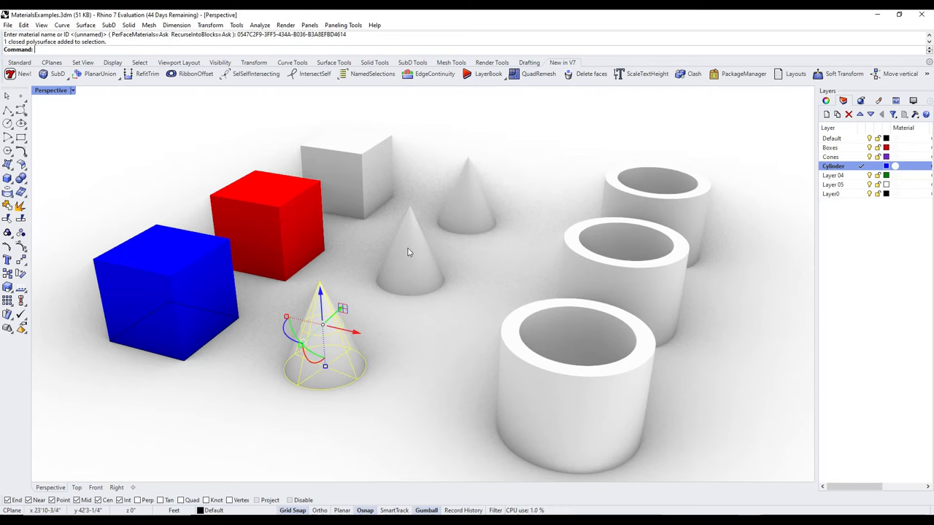
shift+click(408, 253)
shift+click(470, 208)
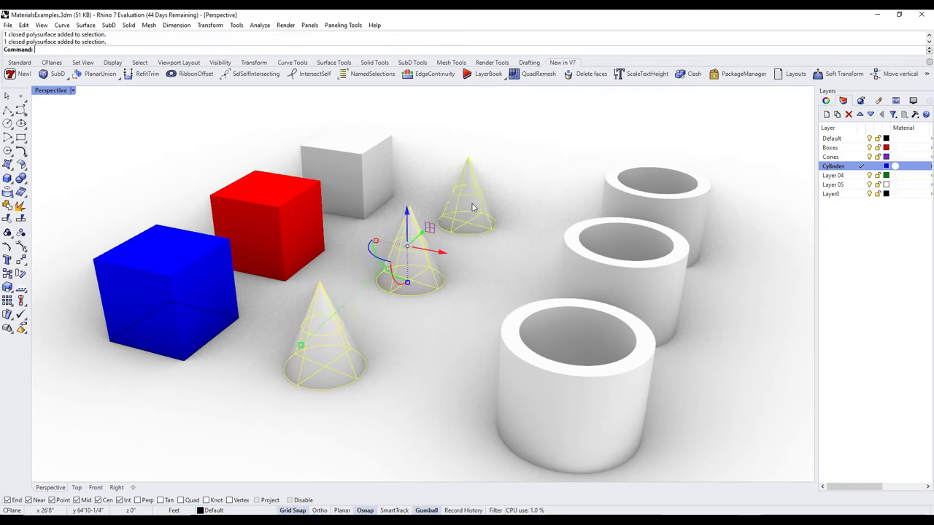
click(825, 101)
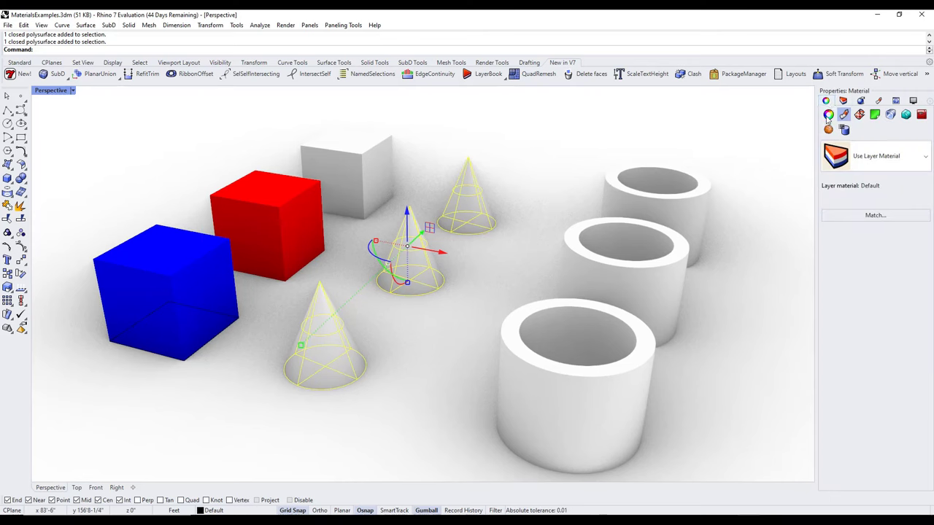
click(828, 115)
click(924, 186)
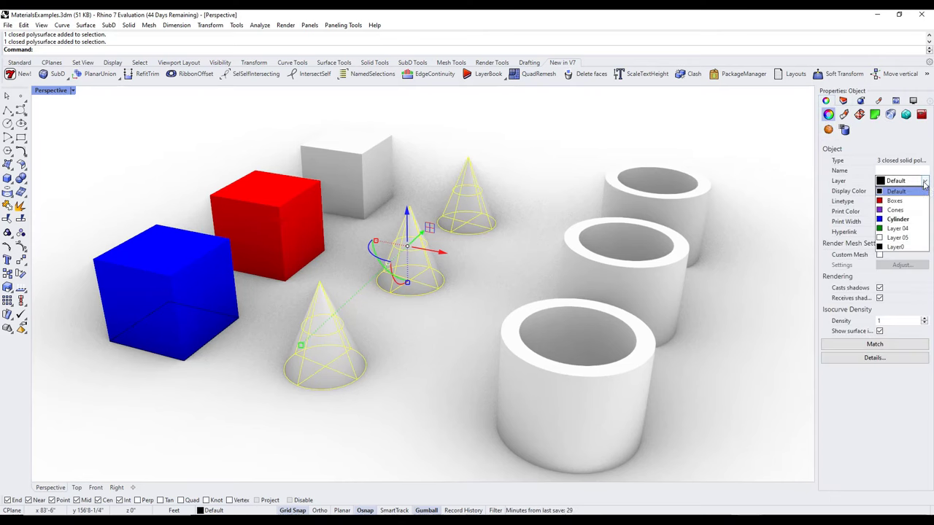
click(907, 218)
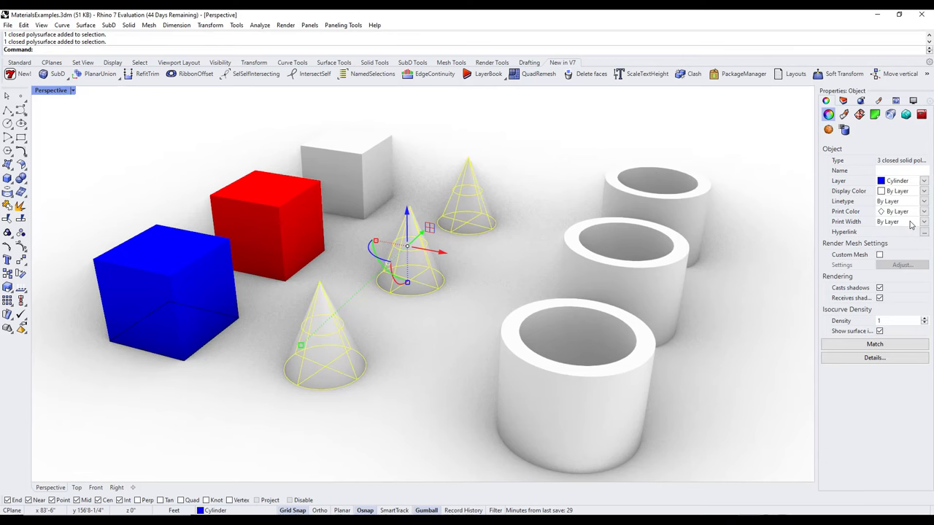
click(587, 162)
Select all three cones and set their material to Use Layer Material
click(467, 195)
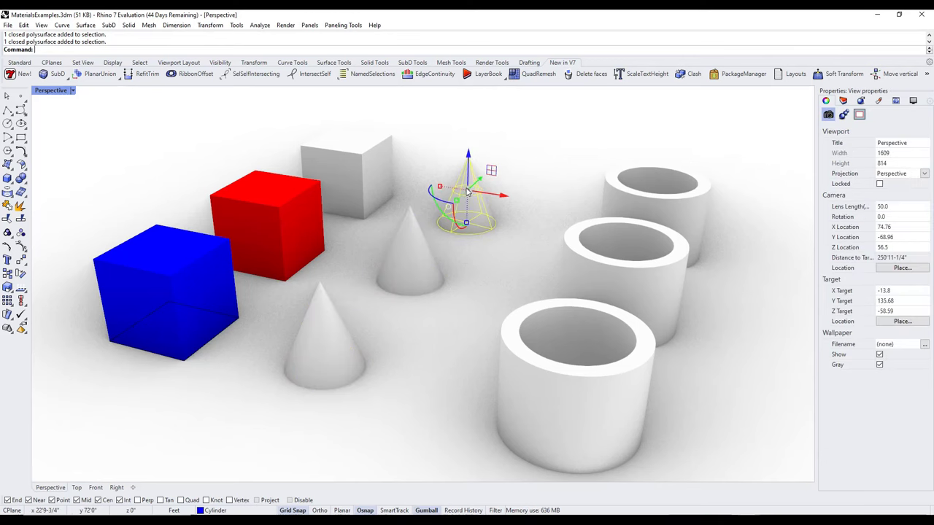
shift+click(418, 266)
shift+click(318, 343)
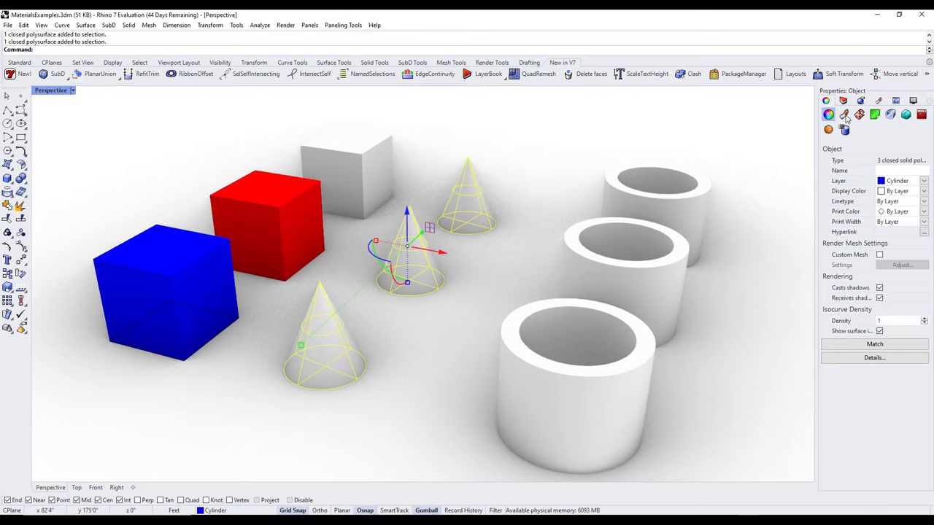
click(844, 114)
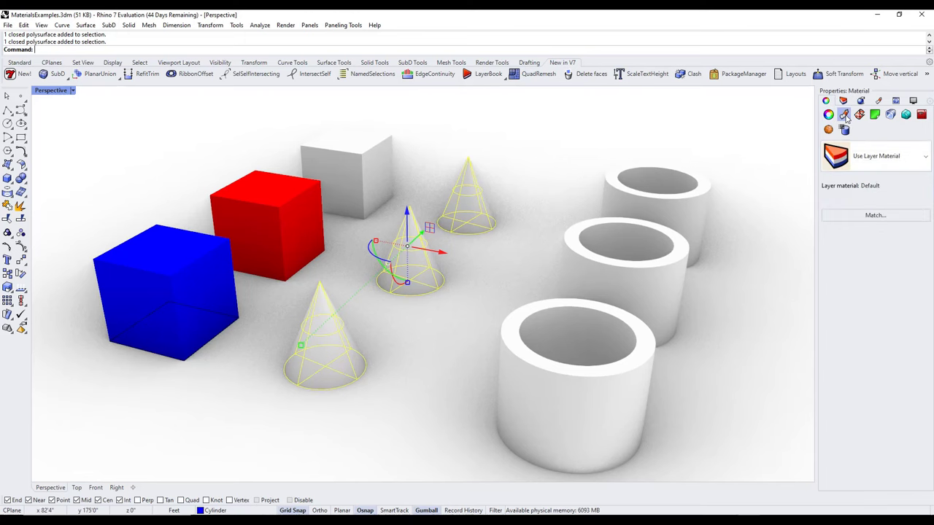
click(866, 158)
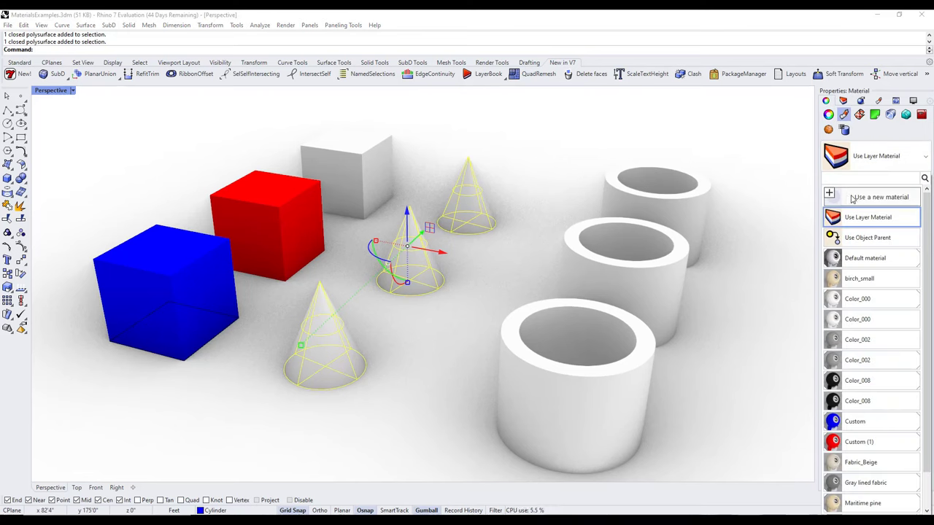
scroll(862, 289, down, 1)
scroll(862, 290, up, 1)
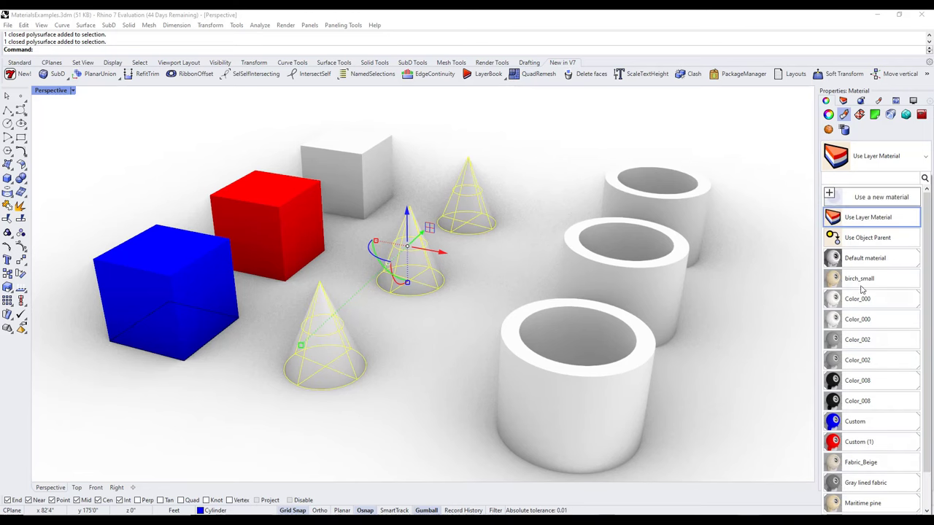
click(860, 219)
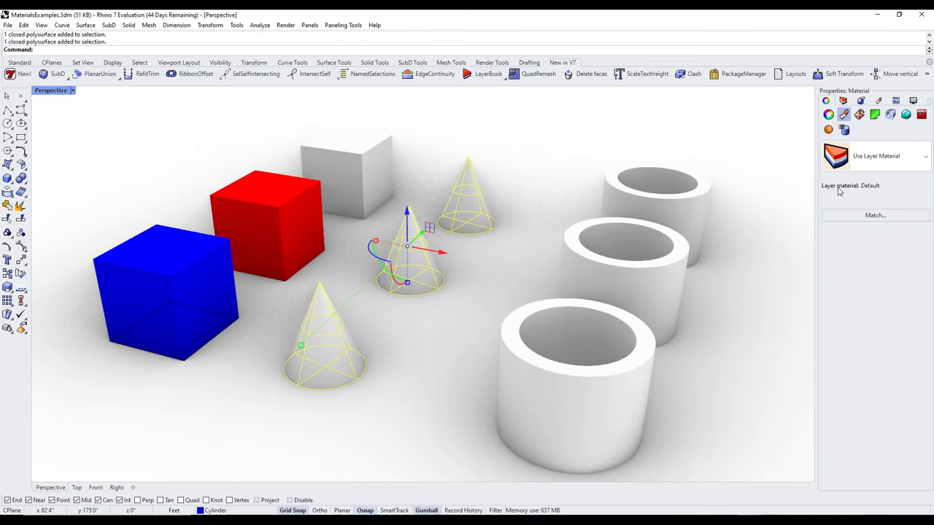
Assign a new material of type Custom to the Cylinder layer in place of its default material
click(843, 102)
click(898, 169)
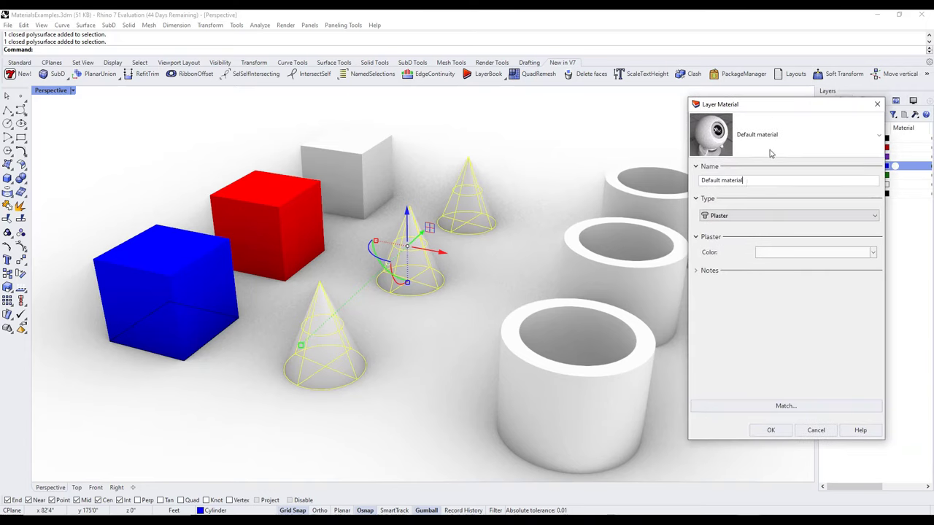
click(771, 135)
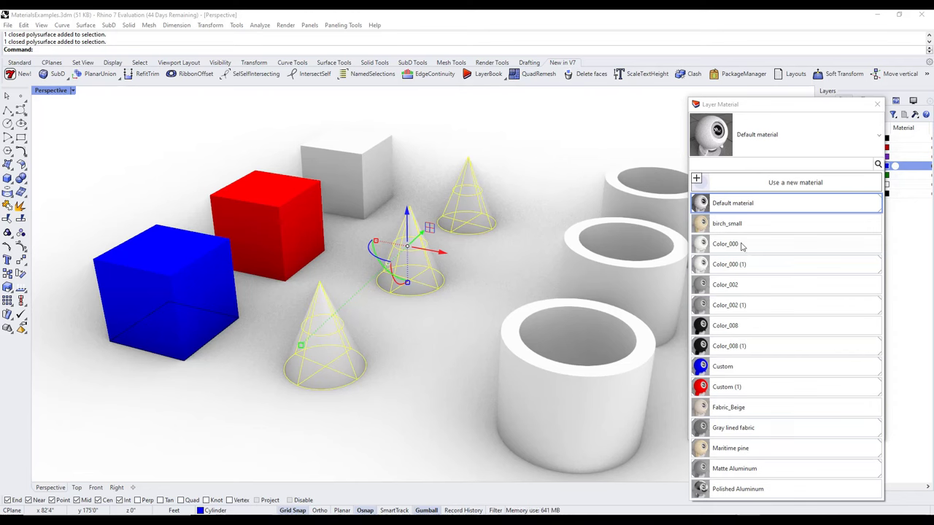
click(725, 183)
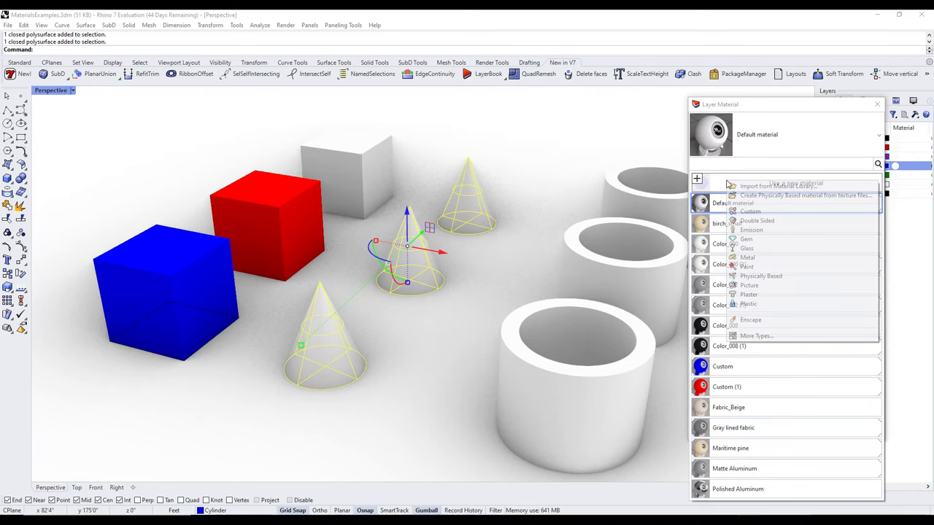
click(756, 212)
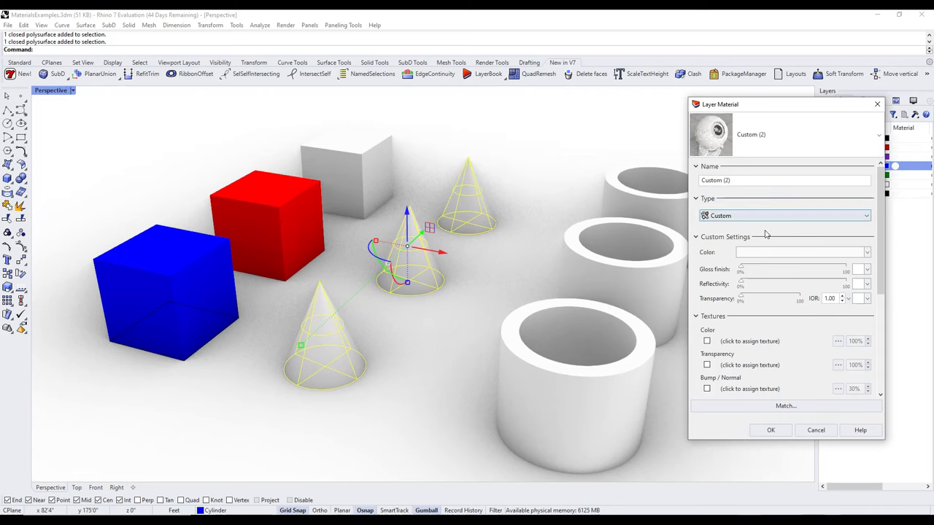
Set the color of the Cylinder layer's Custom material to the preset Green and name the material Green
click(779, 252)
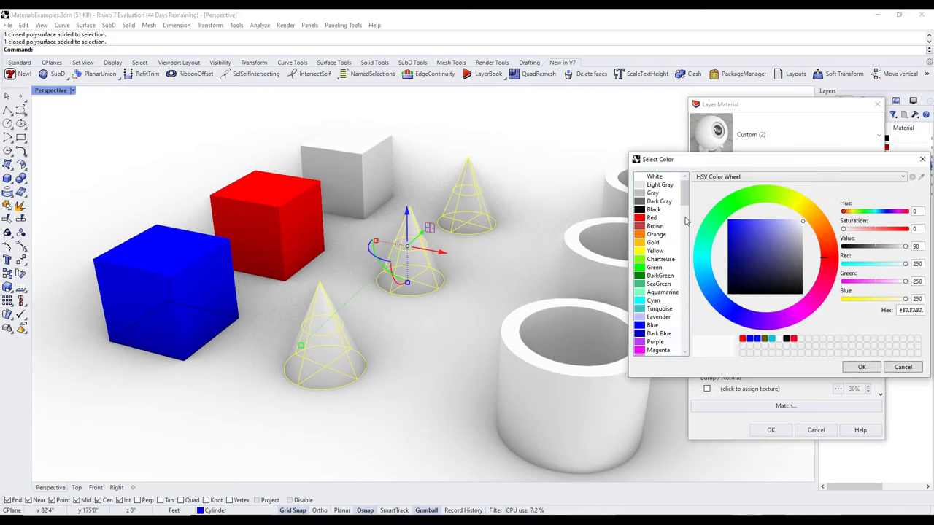
click(654, 268)
click(861, 367)
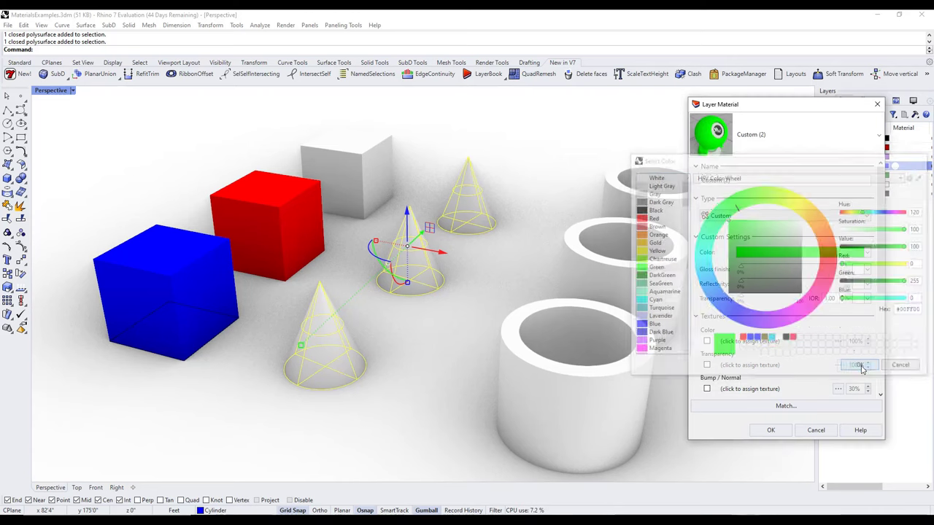
drag(748, 184, 686, 165)
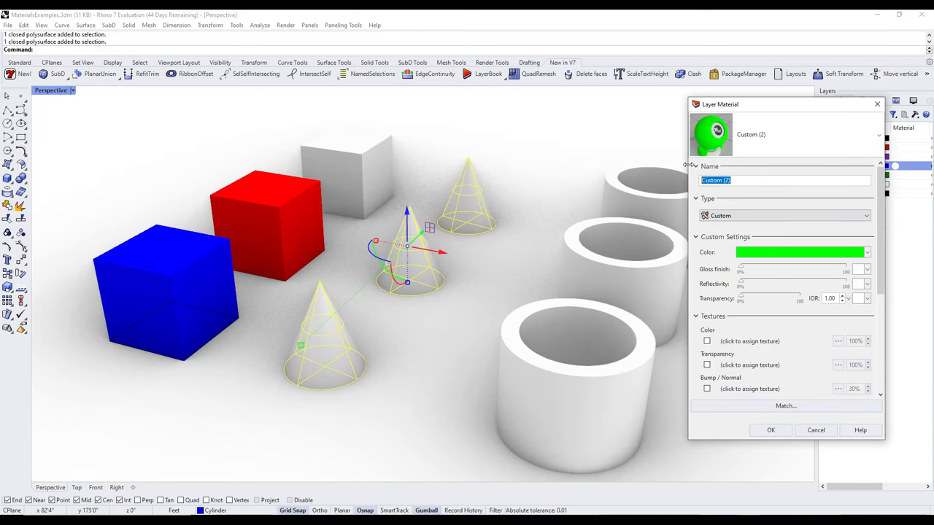
text(Gr)
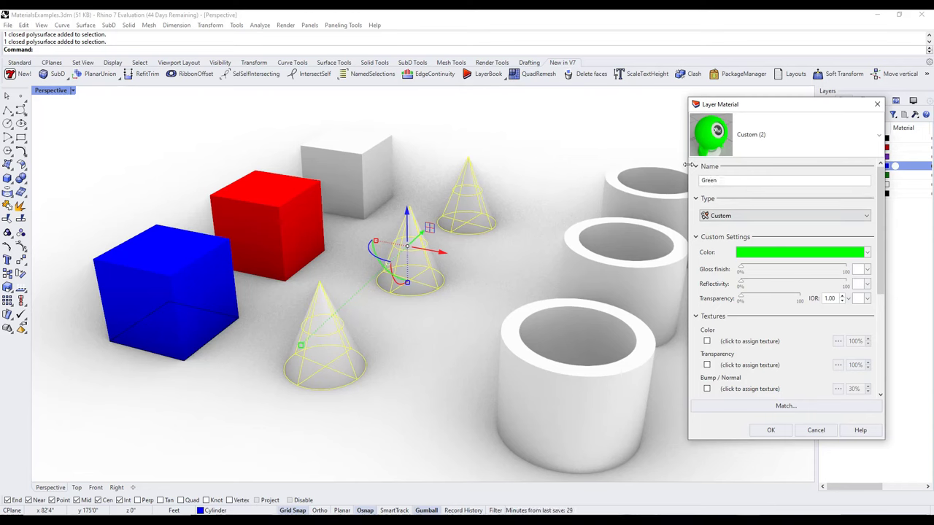
text(een)
click(771, 429)
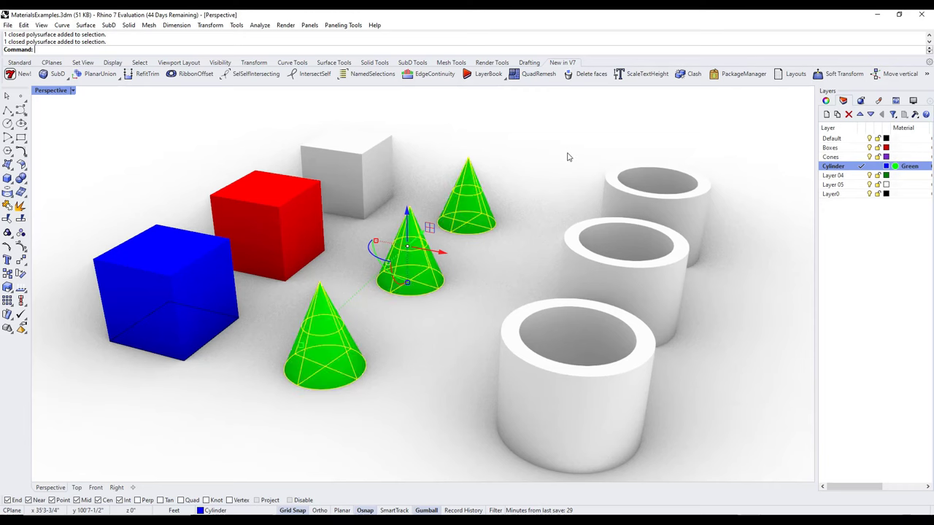
click(421, 259)
key(Left)
key(Left)
key(Left)
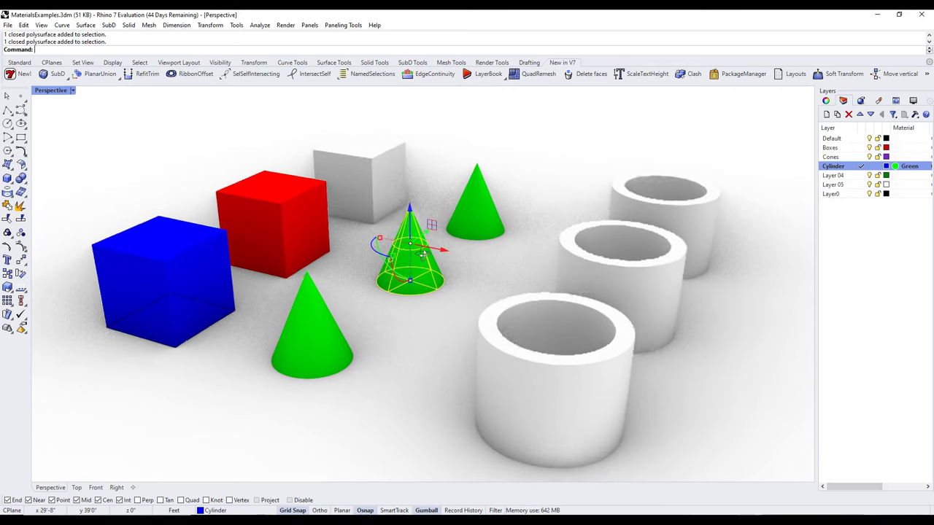
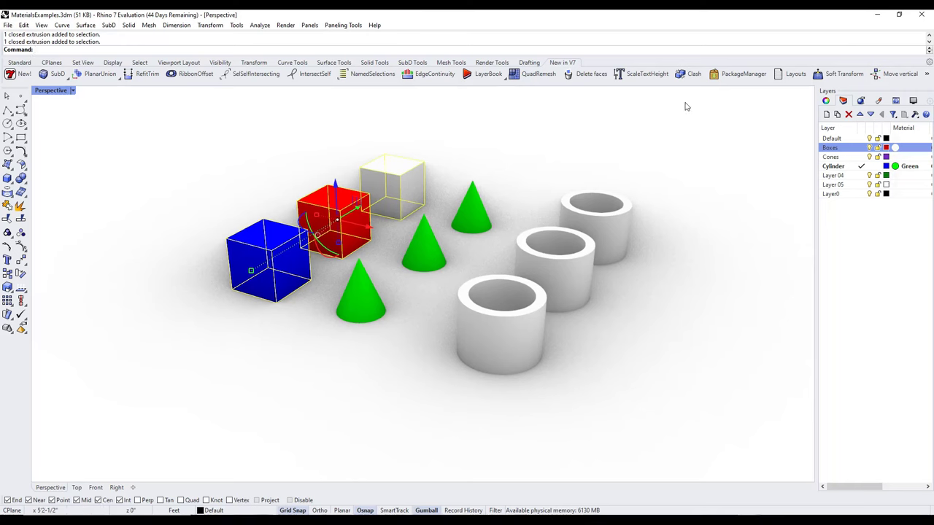
Assign the three cones and the three boxes to the Boxes layer
click(825, 100)
click(923, 181)
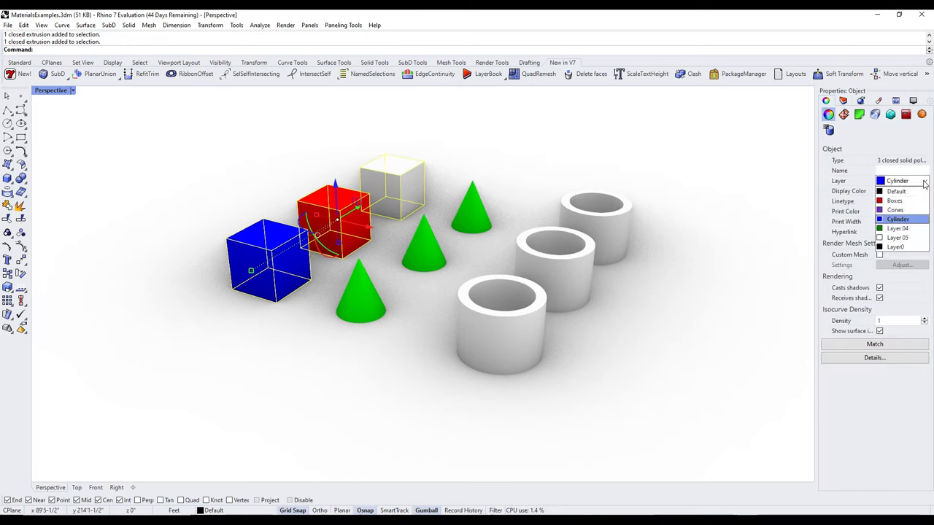
click(896, 180)
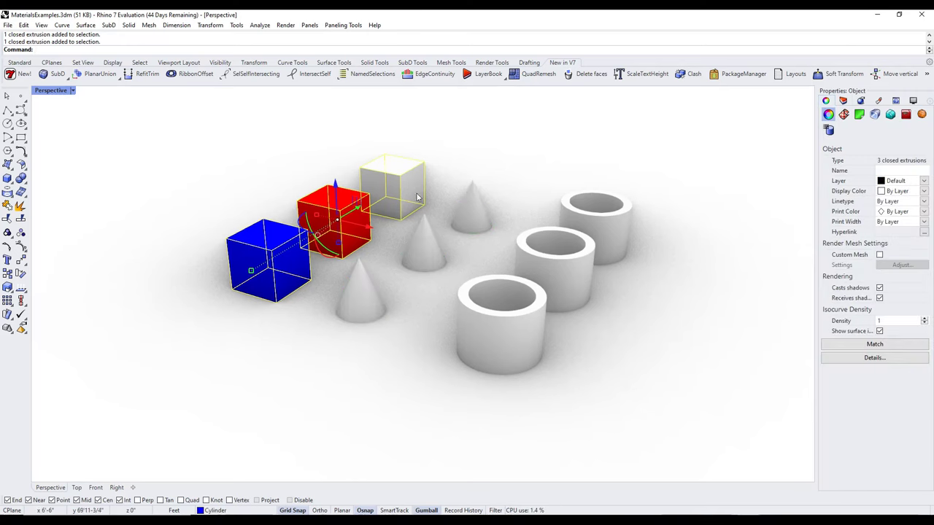
Set the material of the three boxes to Use Layer Material
click(843, 100)
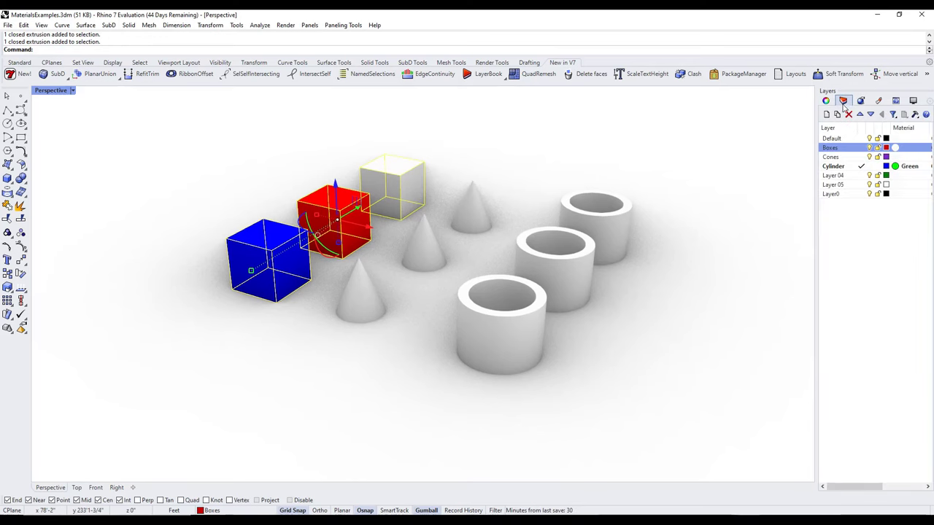
click(825, 100)
click(843, 115)
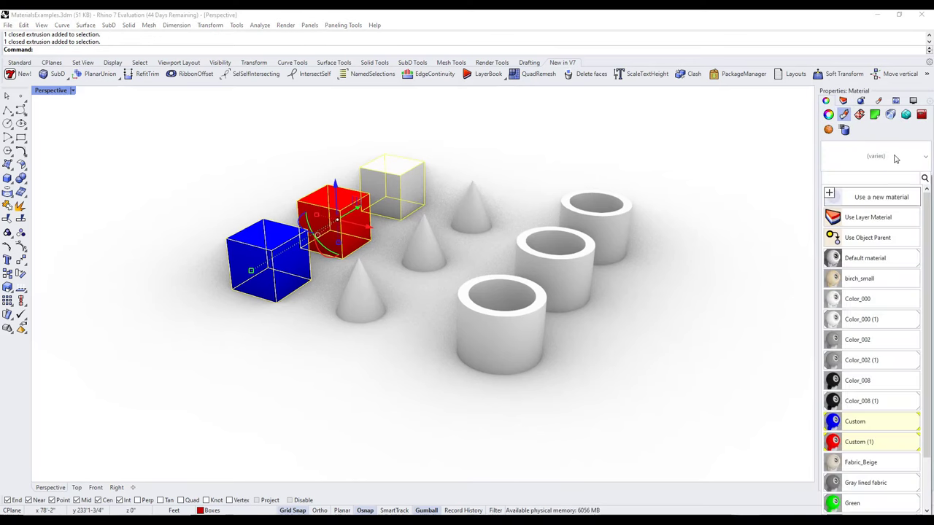
click(864, 217)
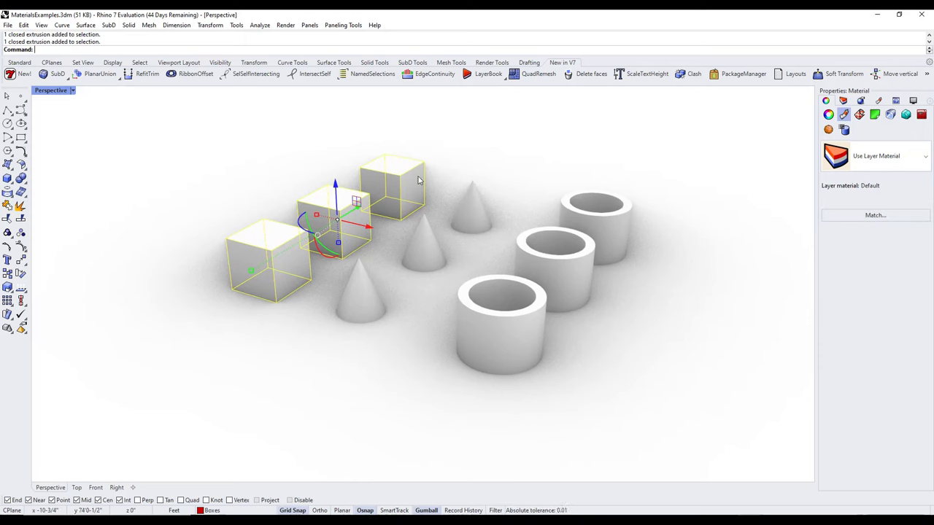
Assign a new material of type Custom to the Boxes layer in place of its default material
click(844, 100)
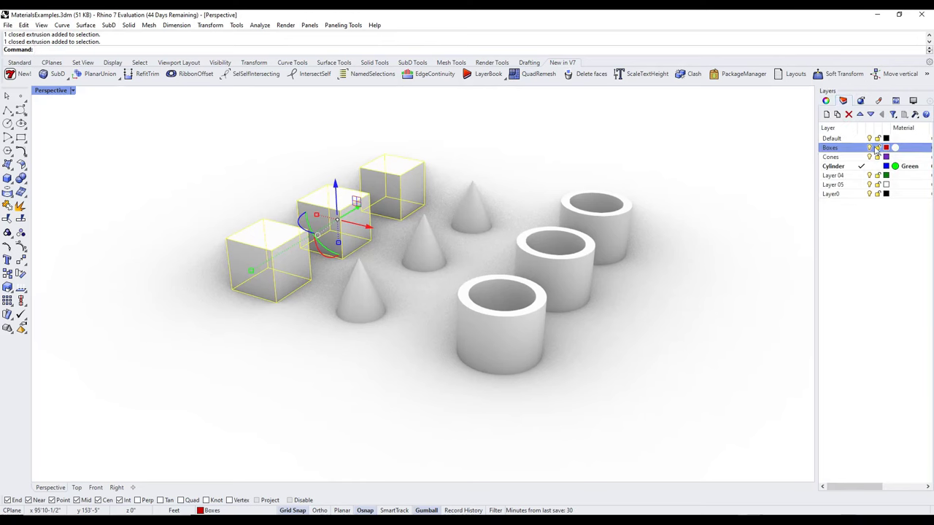
click(896, 148)
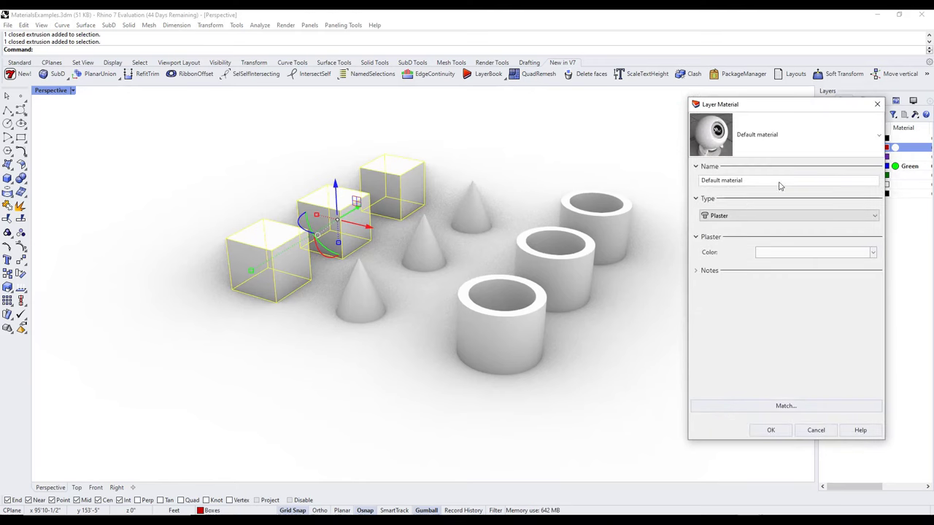
click(758, 140)
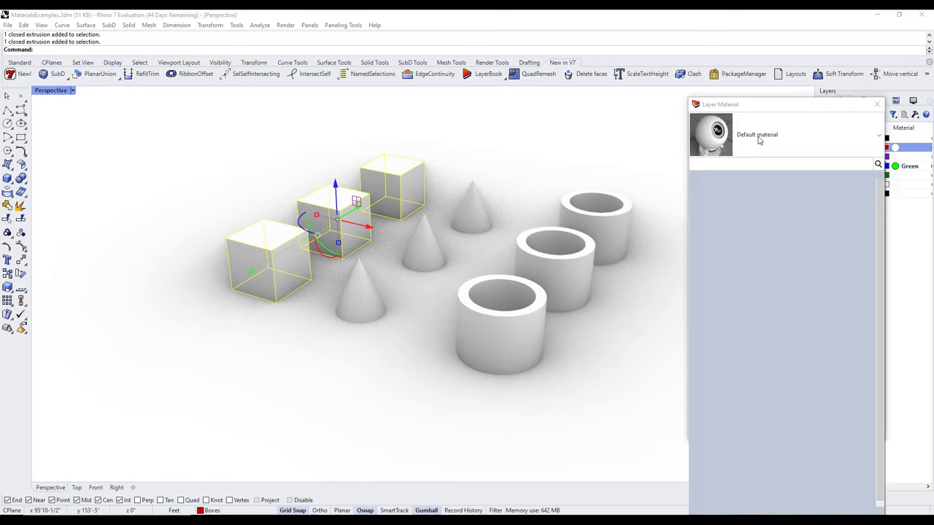
click(698, 182)
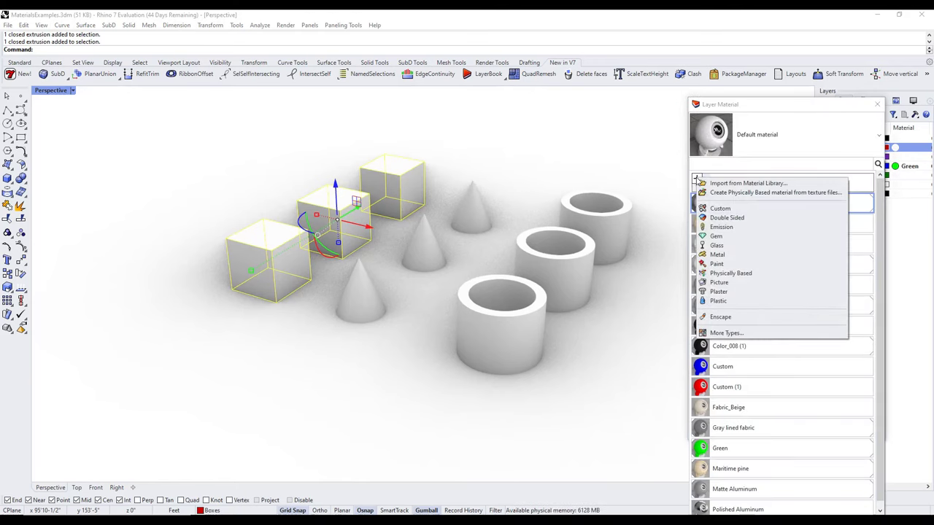
click(730, 207)
Set the color of the Boxes layer's Custom material to the preset Black and name the material Black
click(802, 248)
click(655, 209)
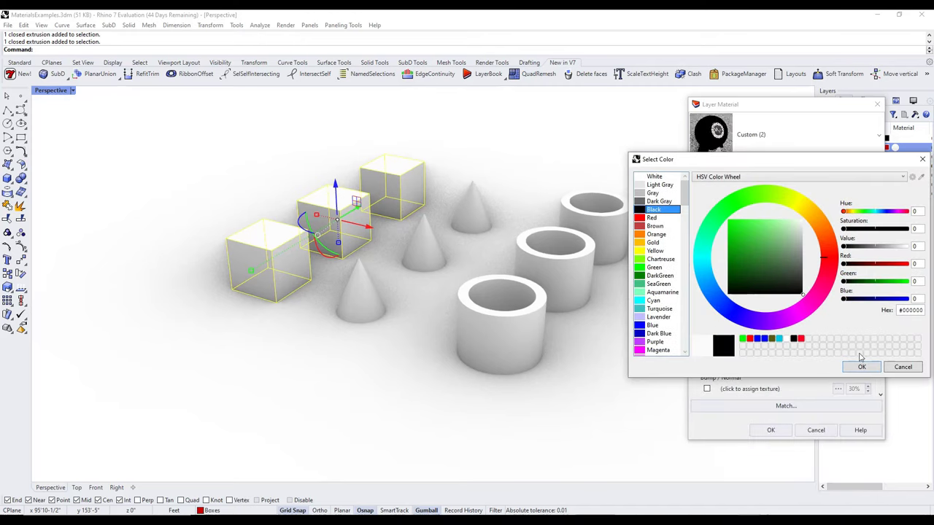
click(862, 367)
double_click(747, 184)
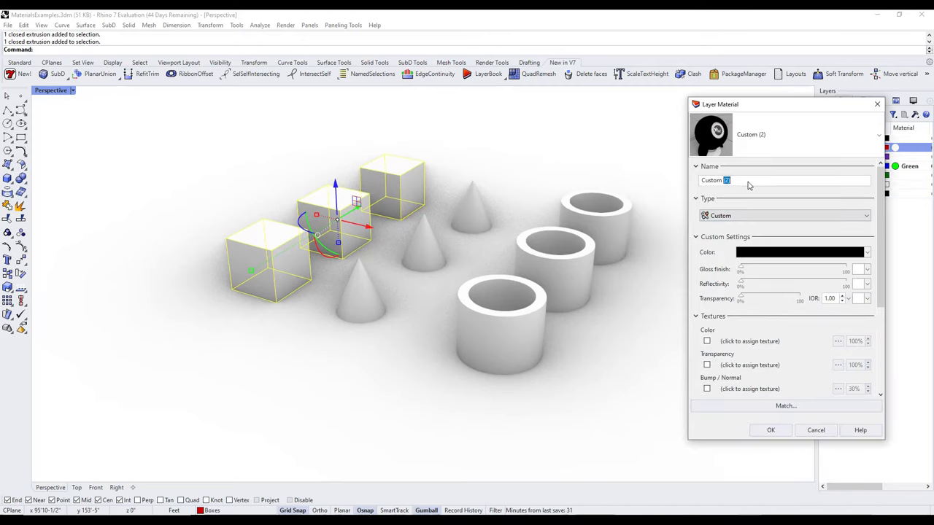
key(ctrl+a)
text(Black)
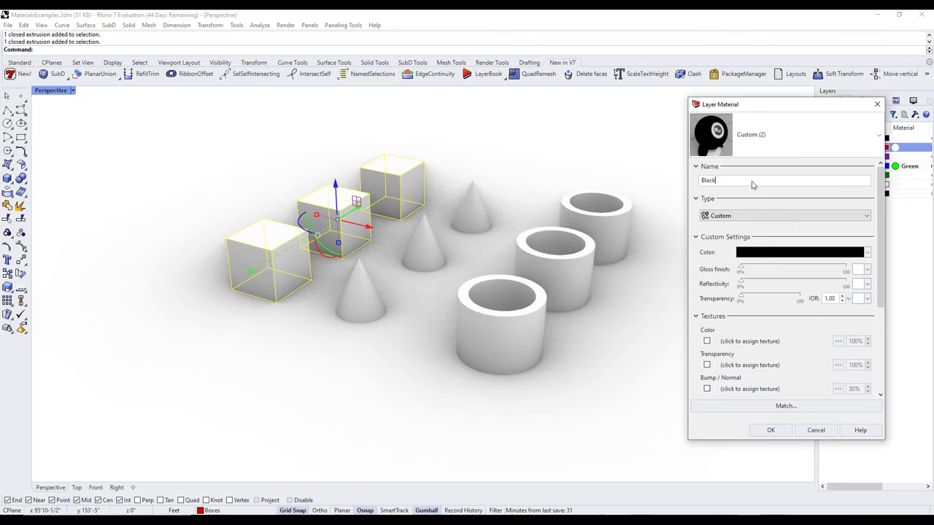
click(770, 430)
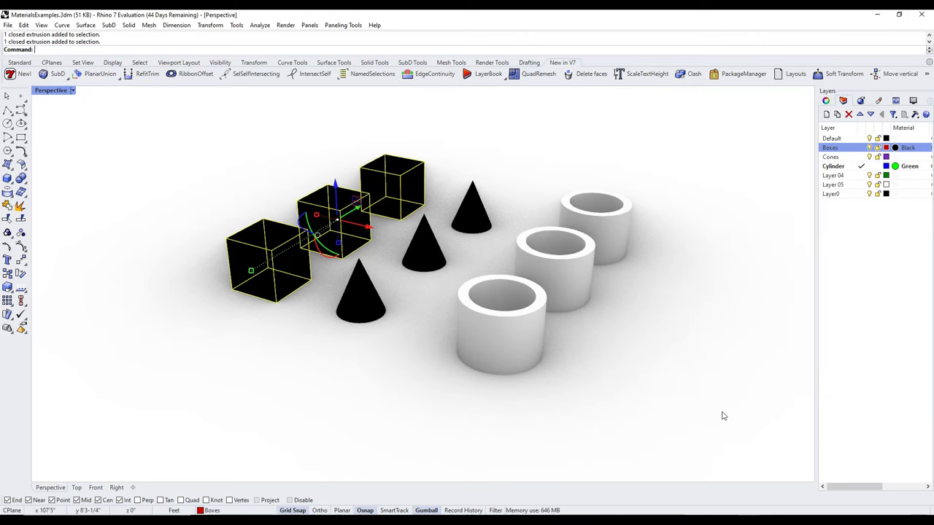
Move the three cones from the Boxes layer back to the Cylinder layer and clear the selection
click(361, 292)
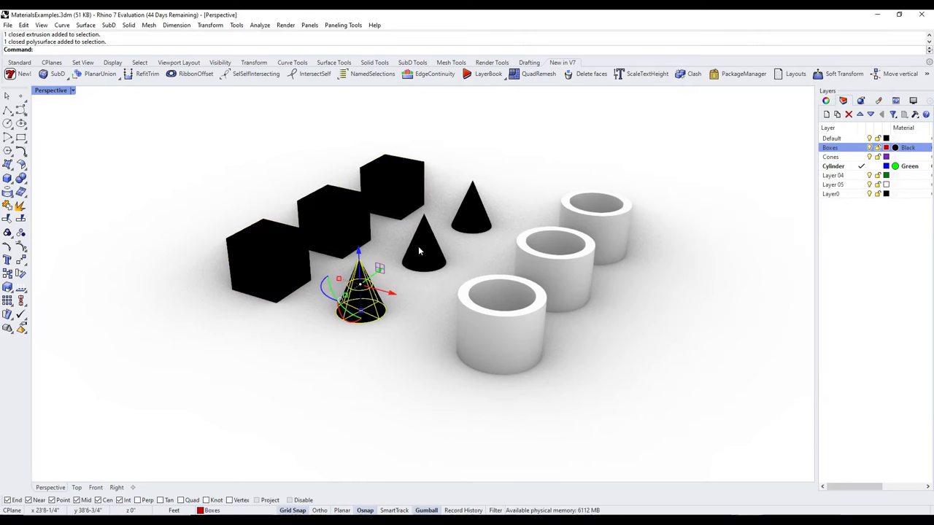
shift+click(418, 246)
shift+click(463, 208)
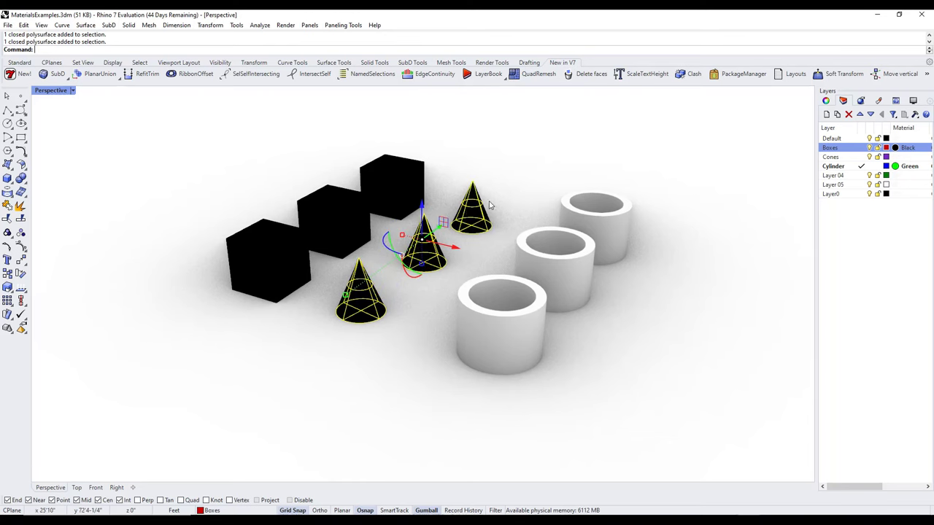
click(826, 100)
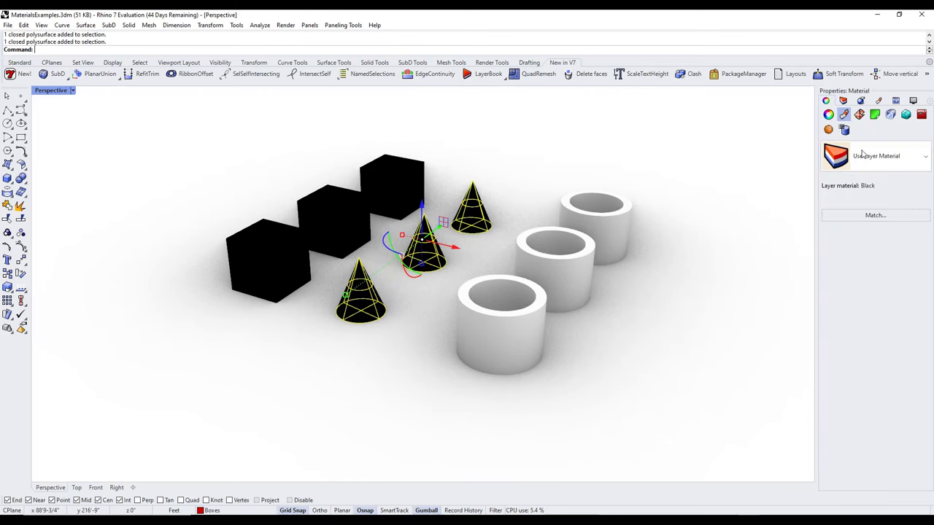
click(829, 115)
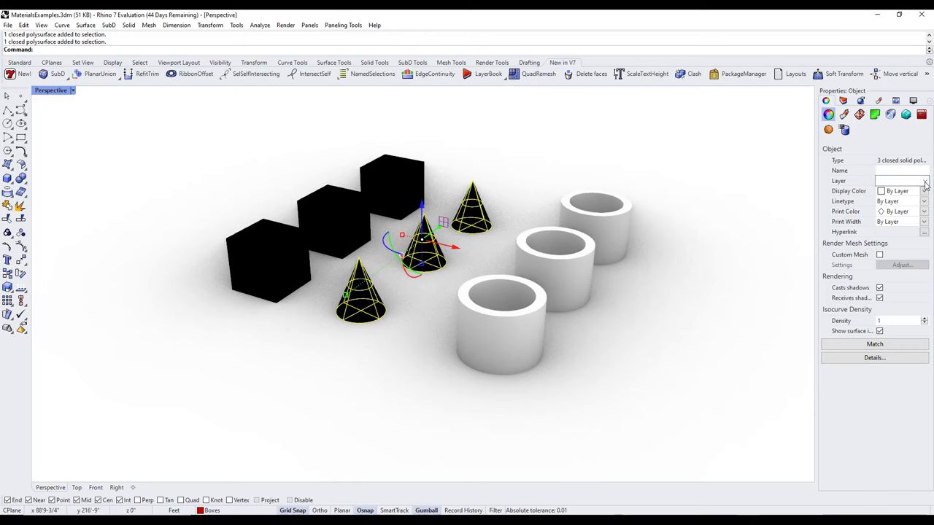
click(901, 181)
click(899, 221)
click(721, 260)
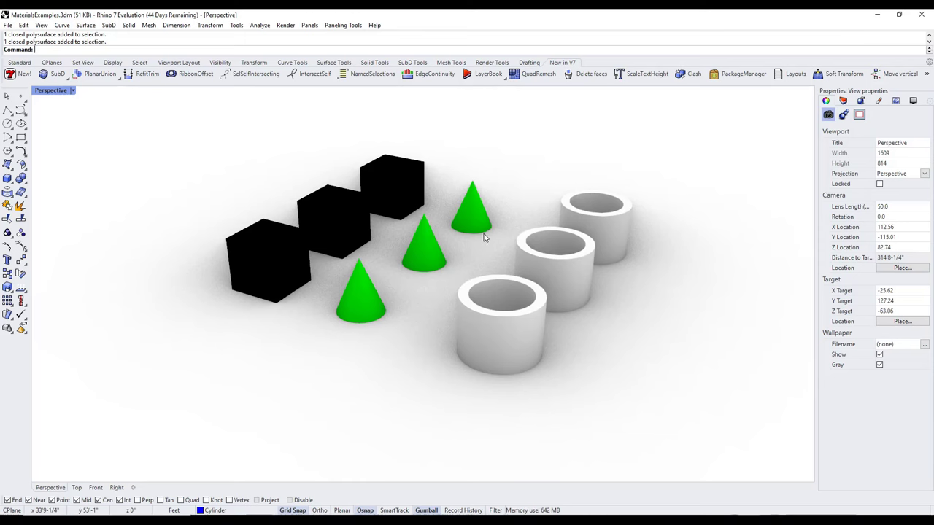
Select the front cone and open the Green material of the Cylinder layer for editing
mouse_move(484, 238)
right_down()
mouse_move(480, 229)
mouse_move(490, 240)
right_up()
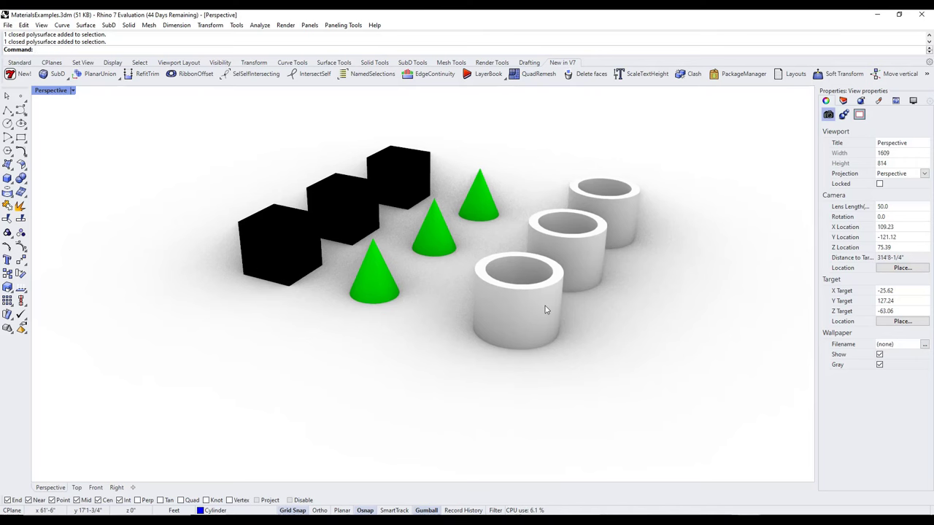
scroll(416, 248, up, 3)
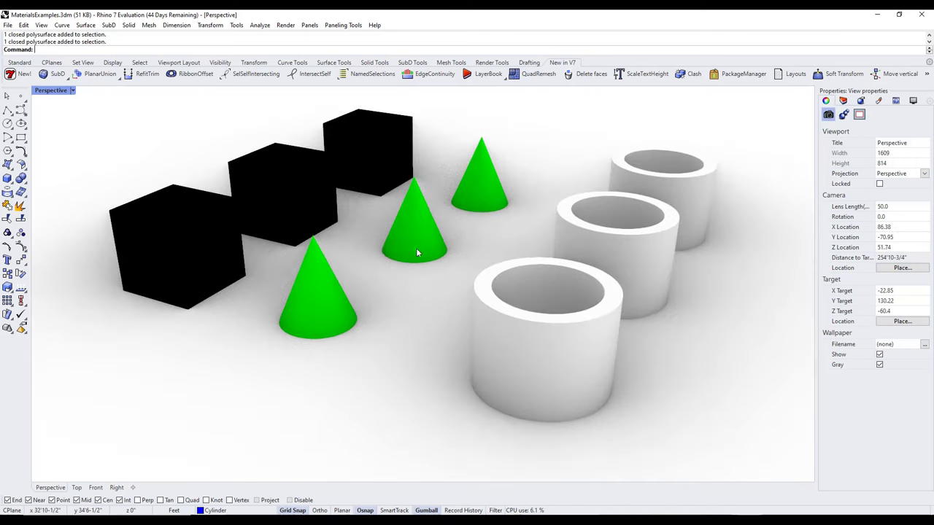
click(297, 295)
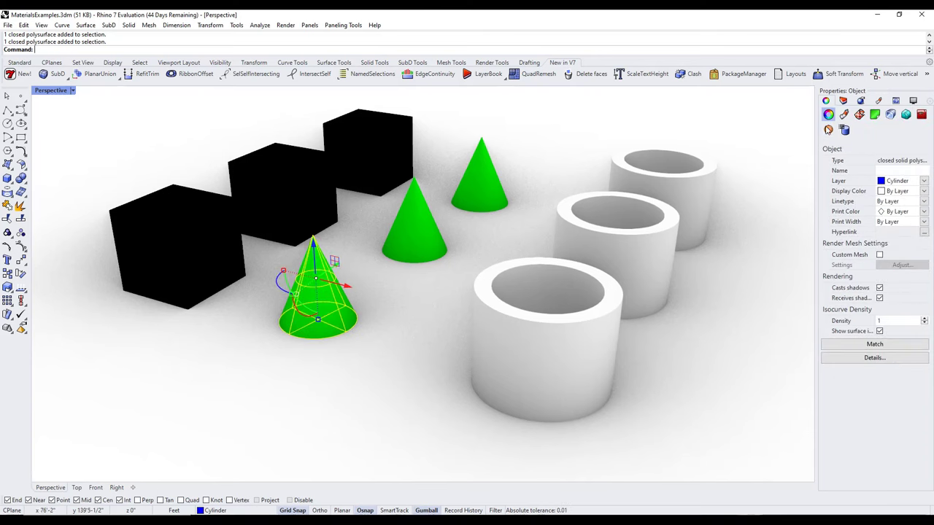
click(844, 102)
click(827, 101)
click(844, 102)
click(899, 167)
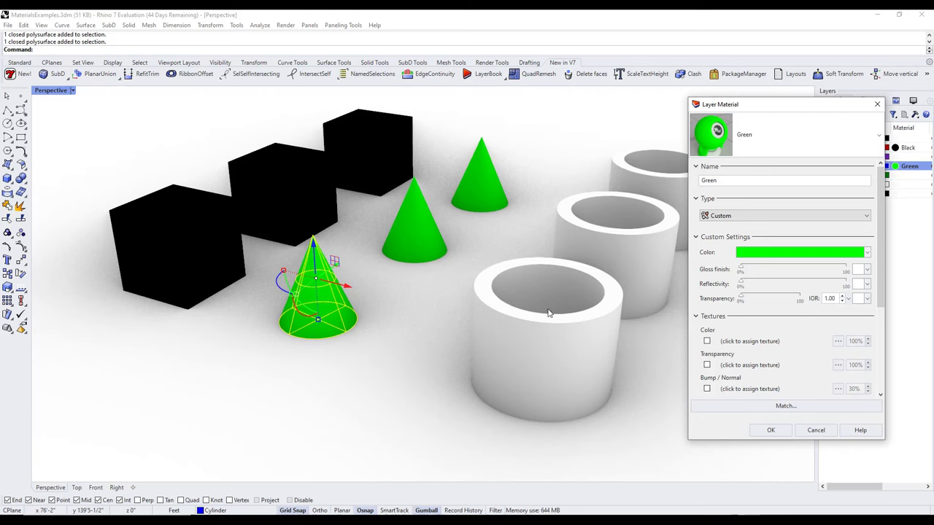
Change the Cylinder layer's Green material to type Paint and set its glossiness to 80%
click(748, 216)
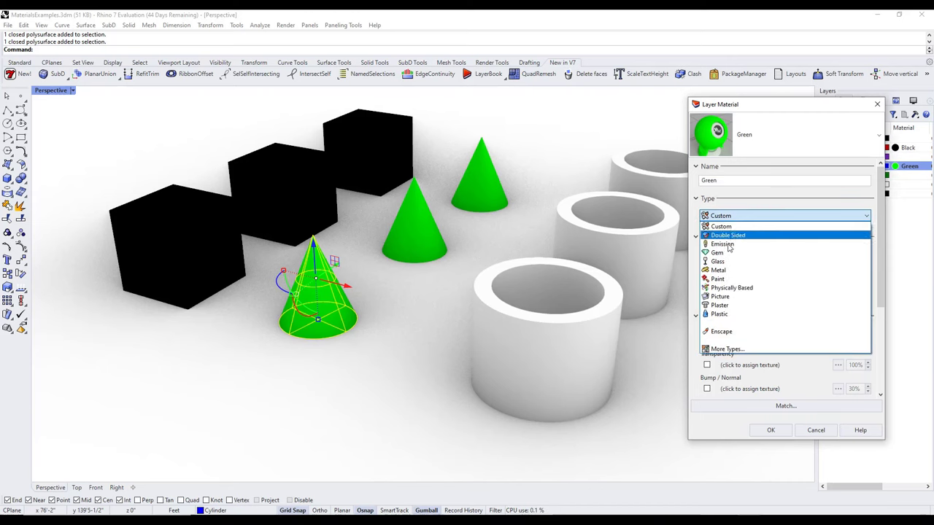
click(719, 278)
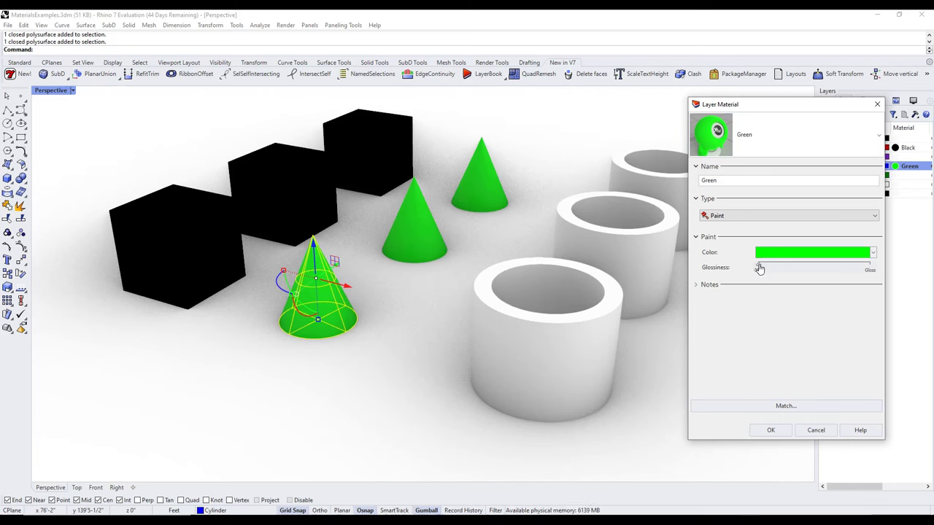
drag(759, 267, 844, 269)
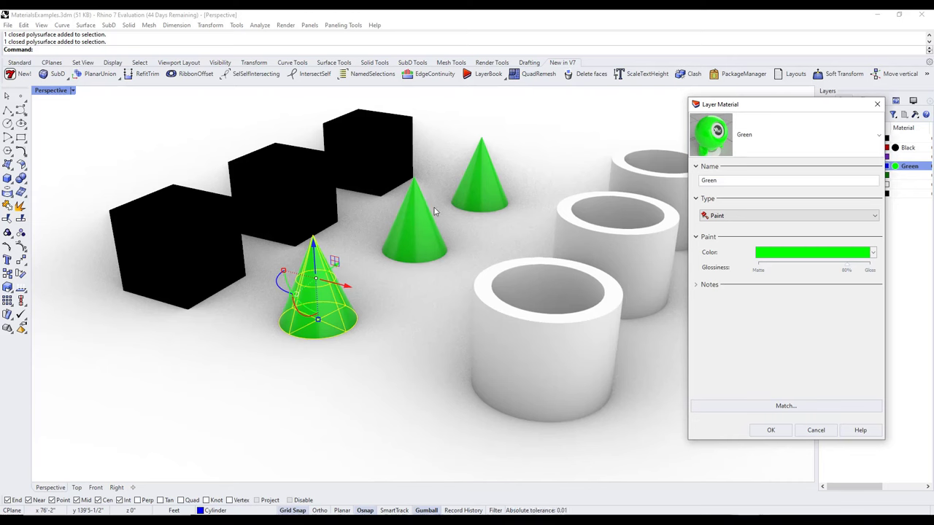
Switch the Green material's type to Metal and set its polish to 73%
click(712, 216)
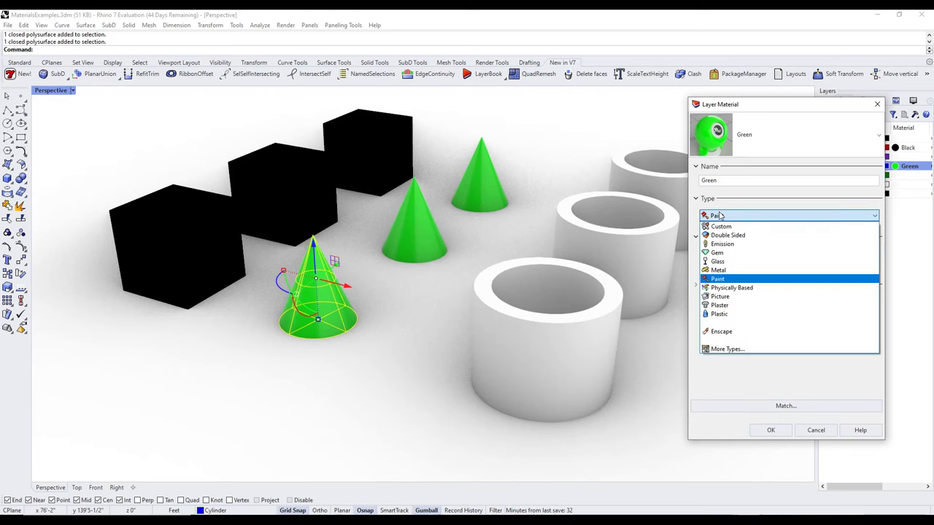
click(718, 270)
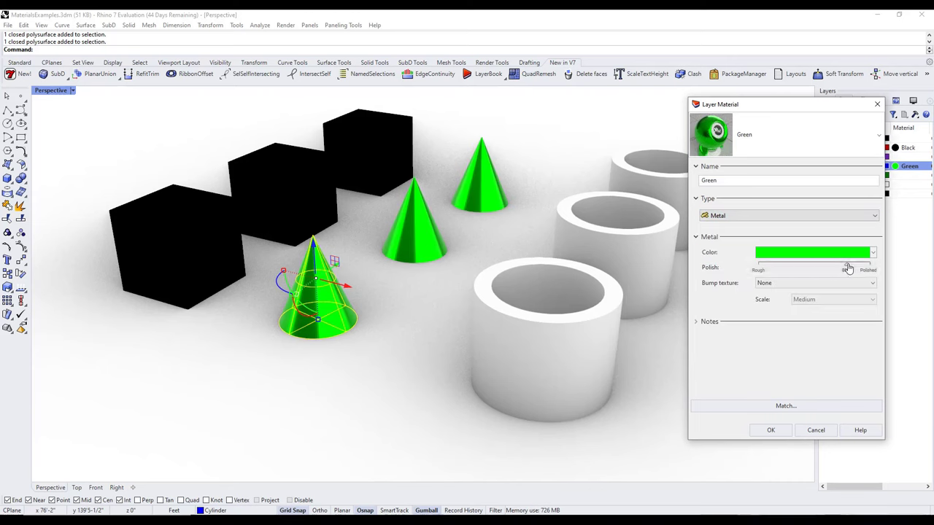
mouse_move(848, 265)
mouse_down()
mouse_move(782, 268)
mouse_move(839, 269)
mouse_up()
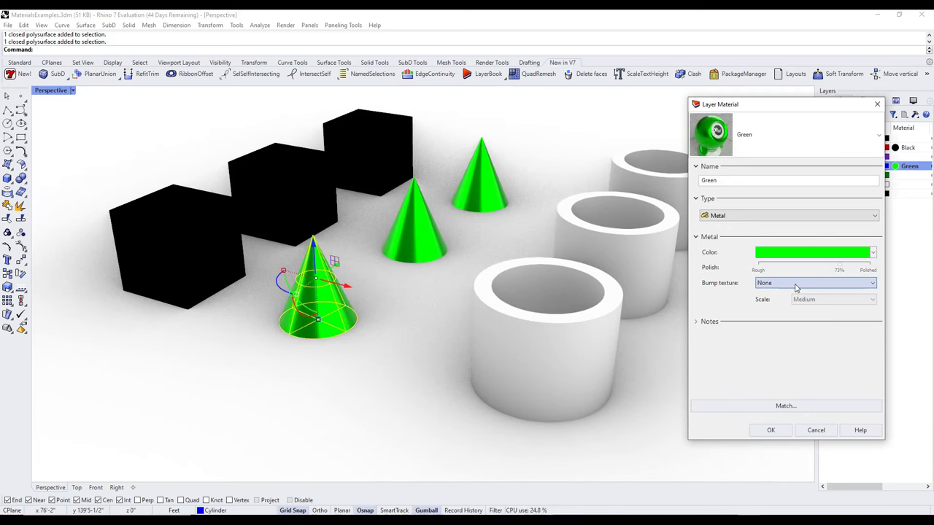
Switch the Green material's type to Plastic with 68% reflectivity and 72% clarity
click(731, 217)
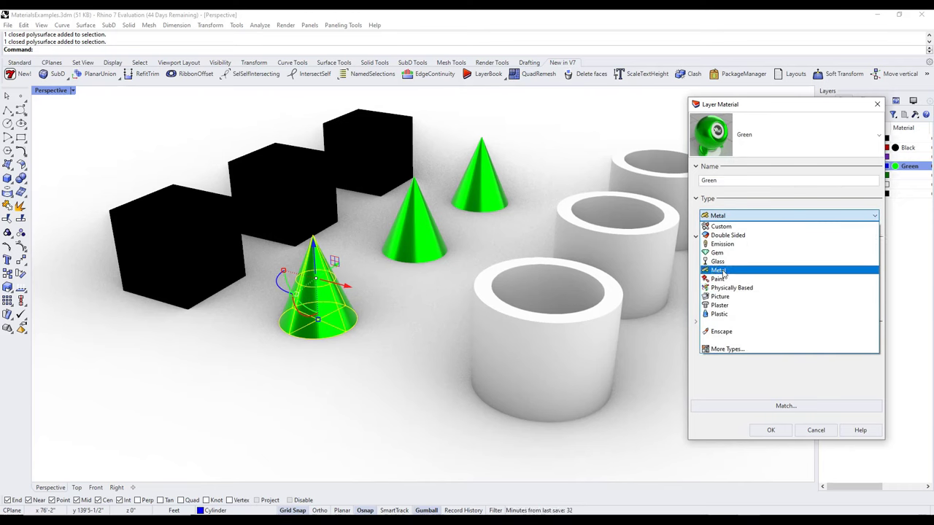
click(723, 313)
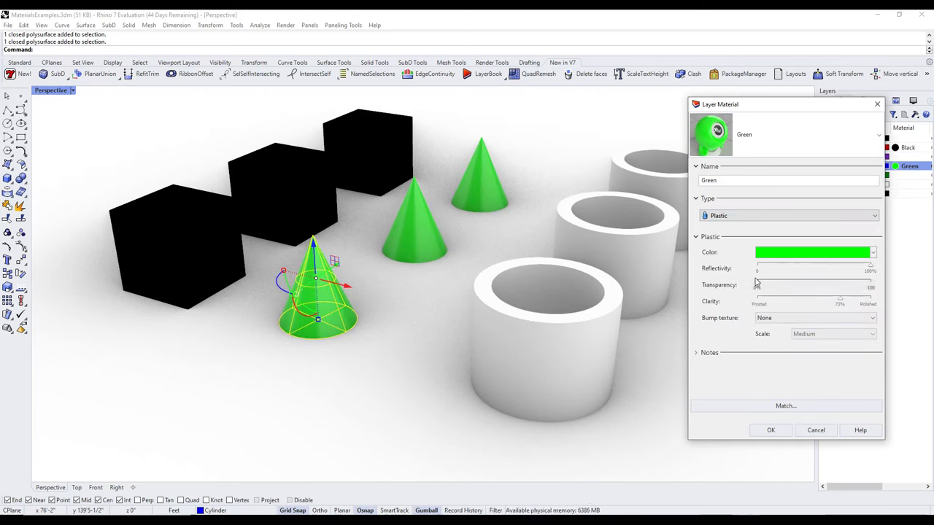
drag(759, 271, 834, 269)
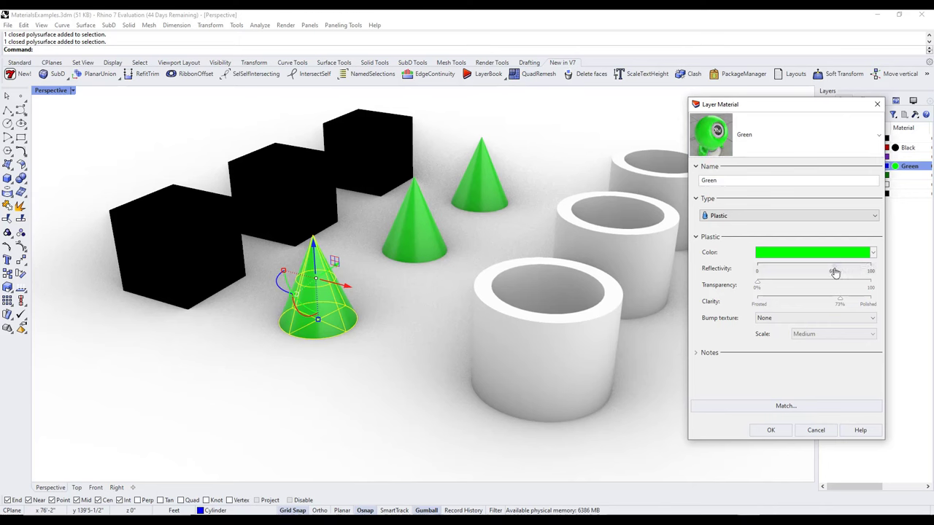
mouse_move(843, 301)
mouse_down()
mouse_move(861, 301)
mouse_move(769, 303)
mouse_move(842, 304)
mouse_up()
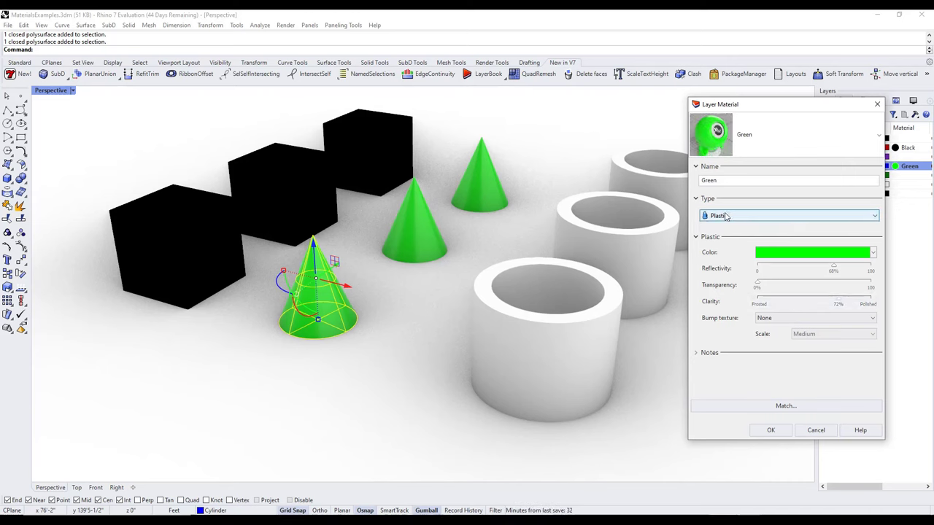
Return the Green material to type Custom, set gloss finish to 97% and reflectivity to 91%, and try a slight transparency
click(815, 215)
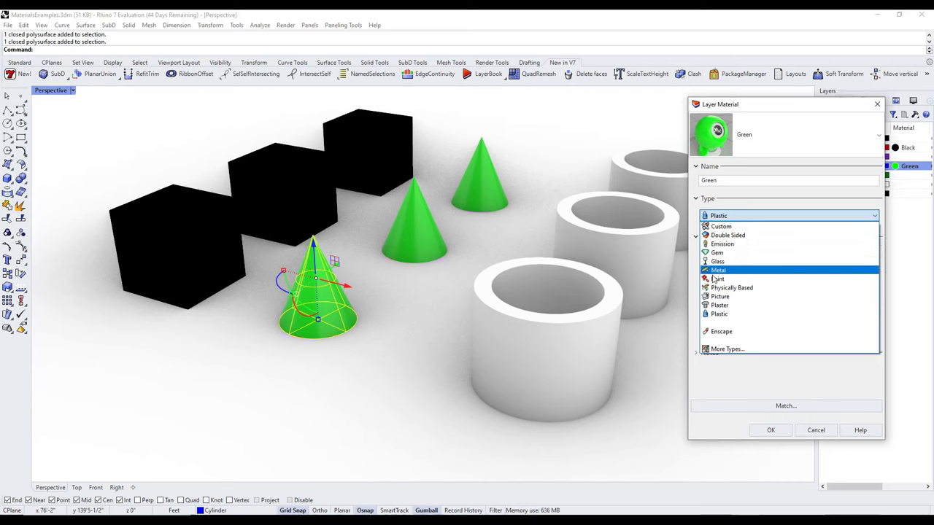
click(739, 227)
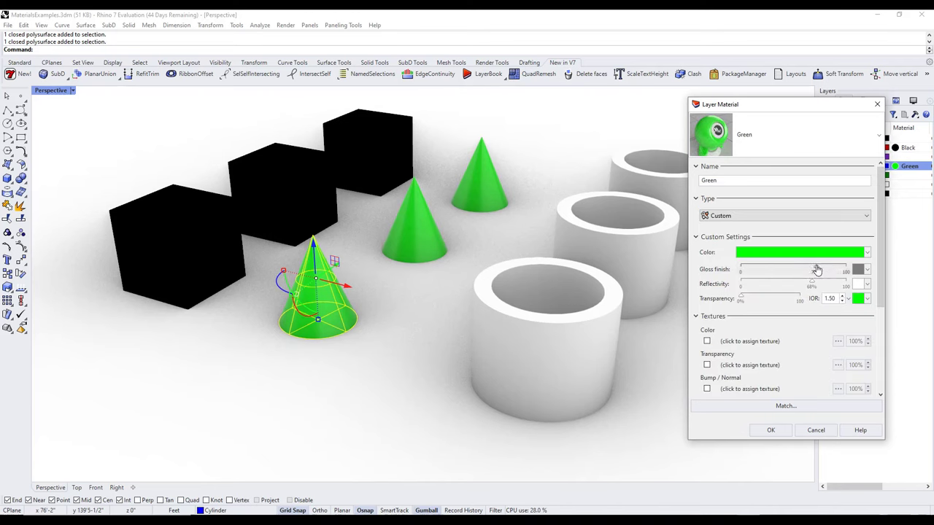
drag(817, 270, 840, 285)
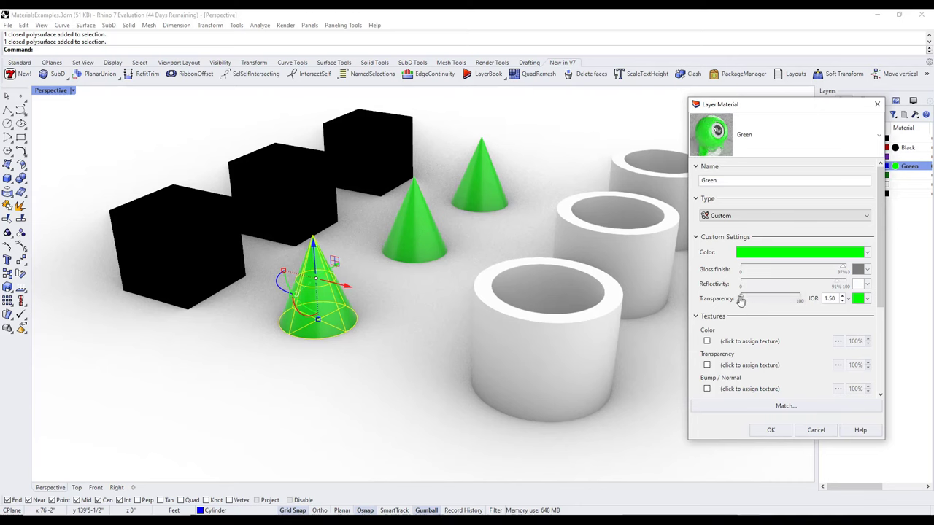
mouse_move(742, 300)
mouse_down()
mouse_move(772, 299)
mouse_move(745, 299)
mouse_up()
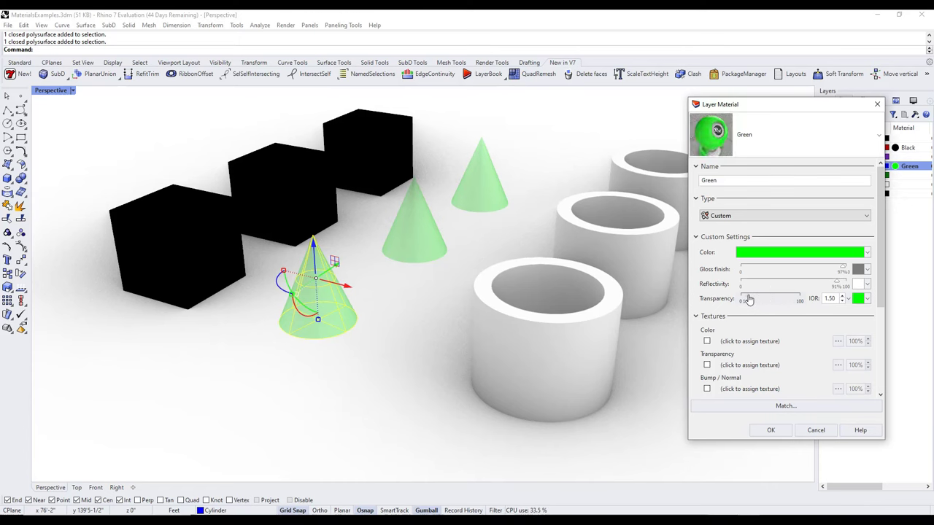
Try self-illumination on the Green material, turn it back off and accept the layer material changes
scroll(740, 321, down, 3)
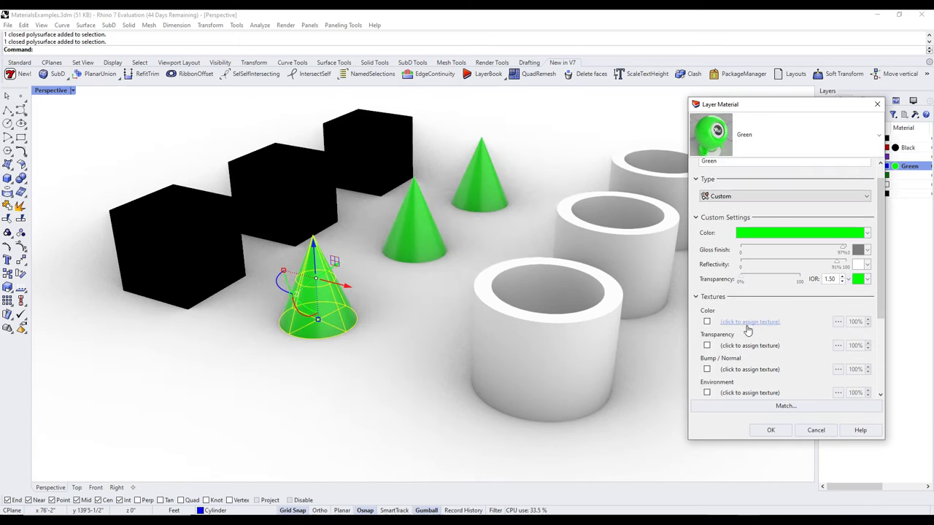
scroll(756, 269, down, 1)
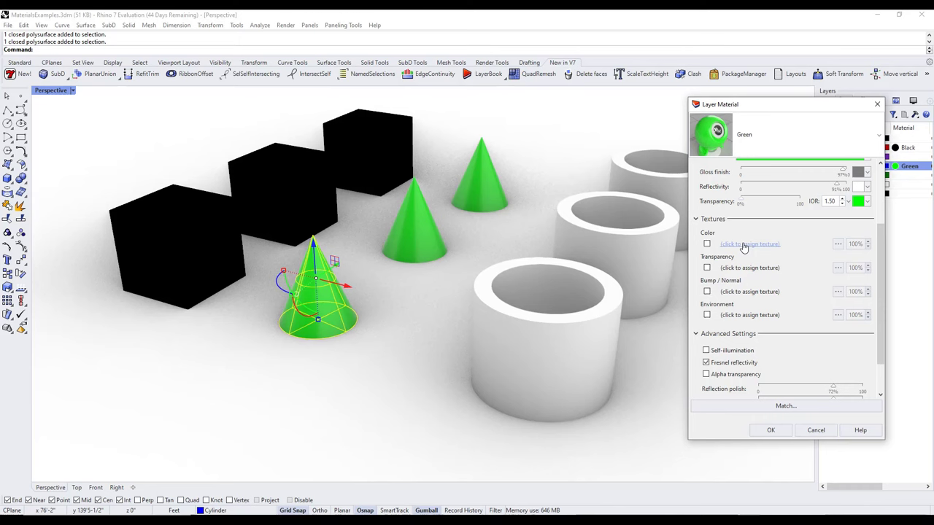
scroll(744, 247, down, 1)
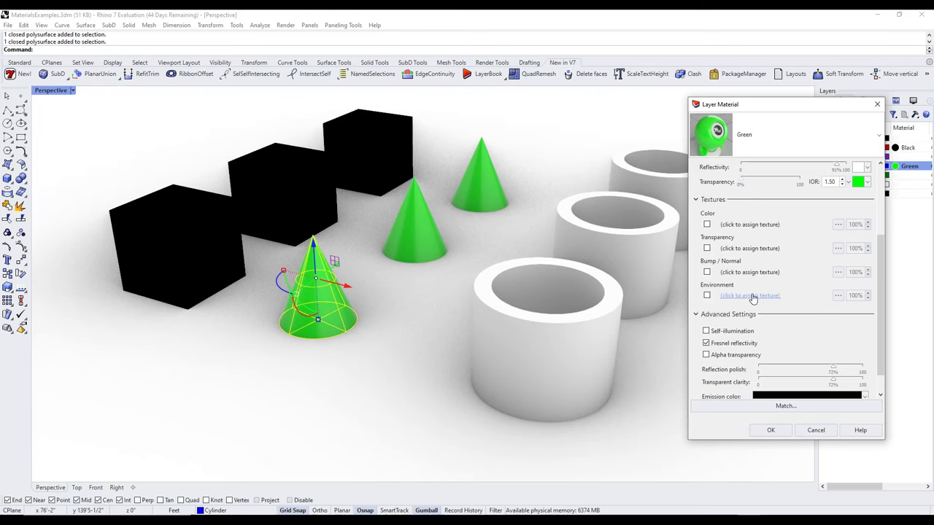
scroll(773, 296, down, 2)
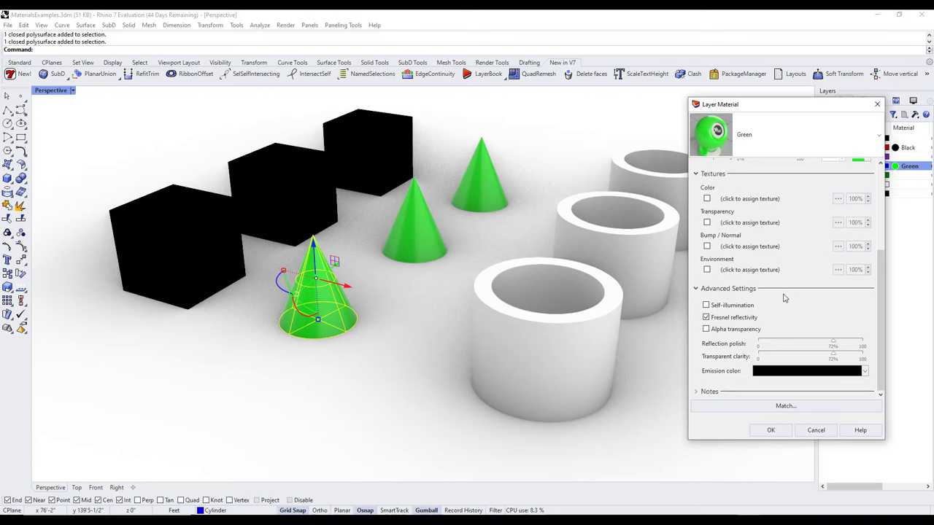
click(706, 306)
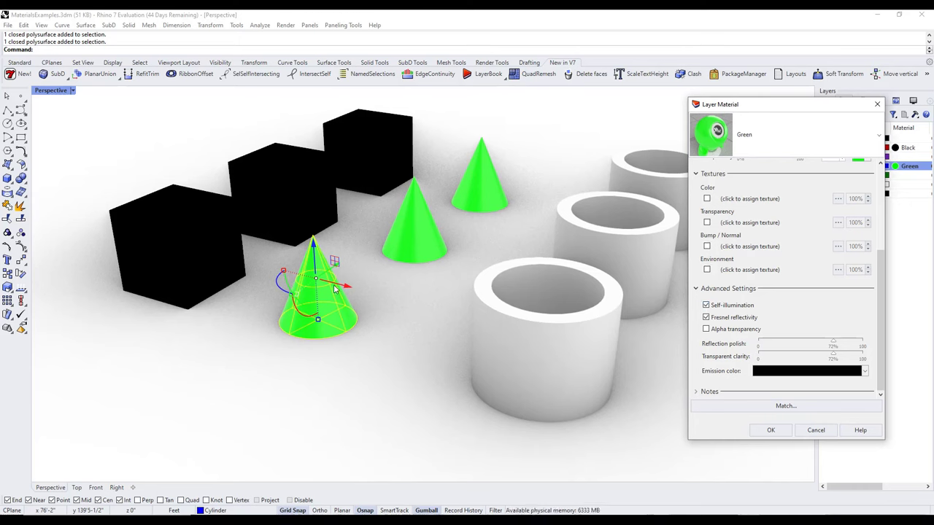
click(706, 306)
scroll(758, 291, up, 5)
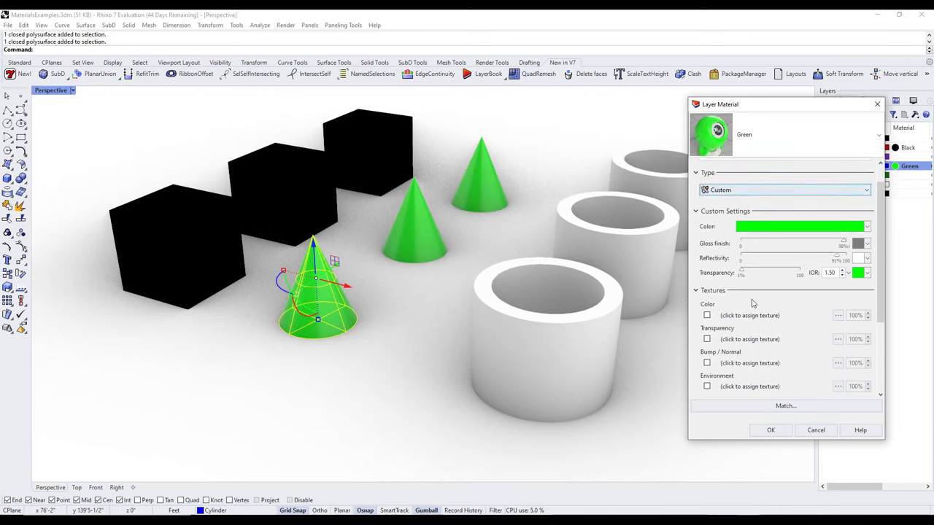
click(771, 430)
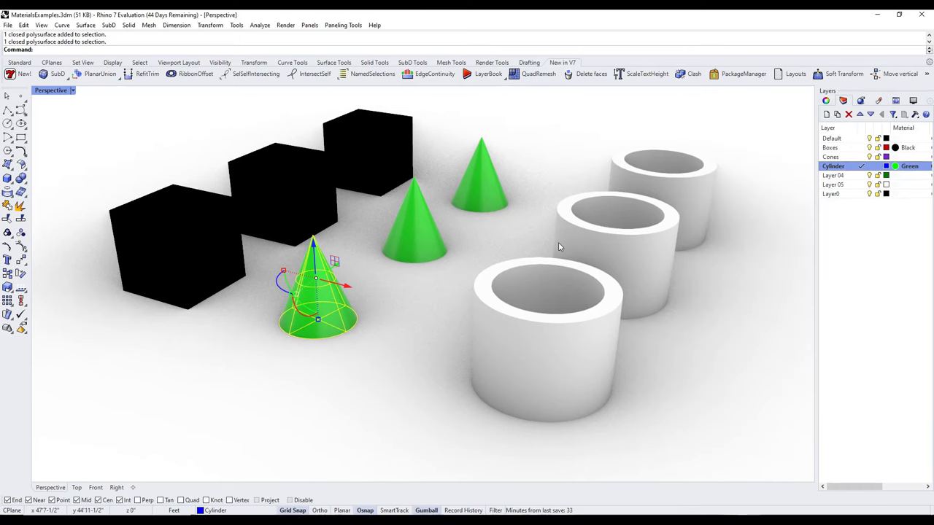
click(622, 331)
right_drag(632, 355, 636, 310)
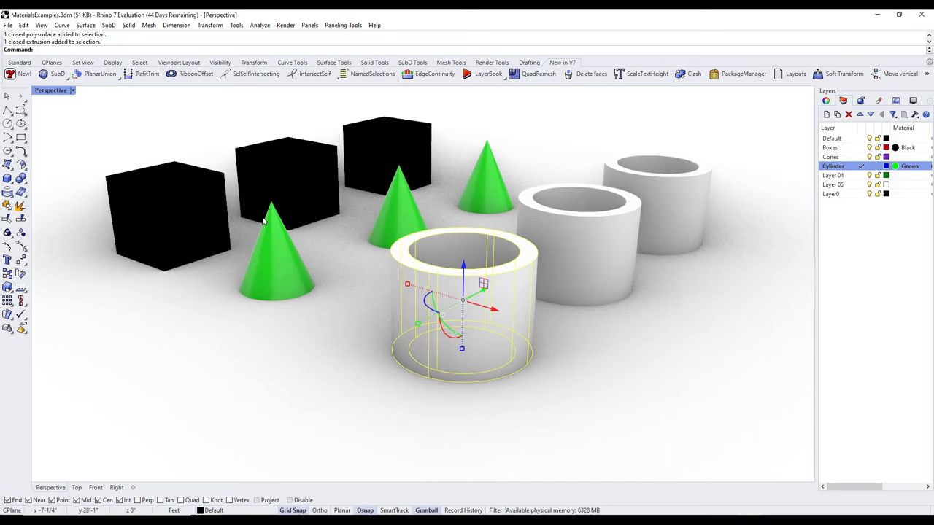
click(371, 309)
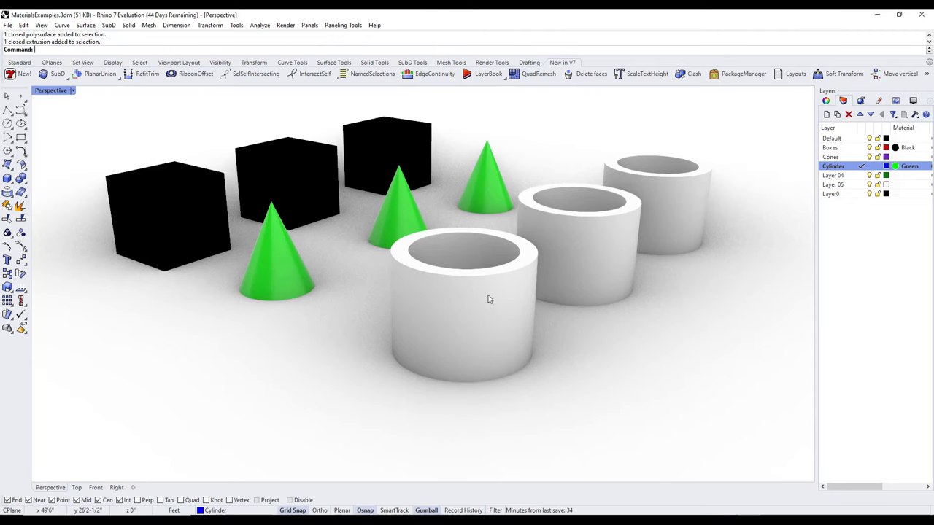
scroll(270, 259, up, 5)
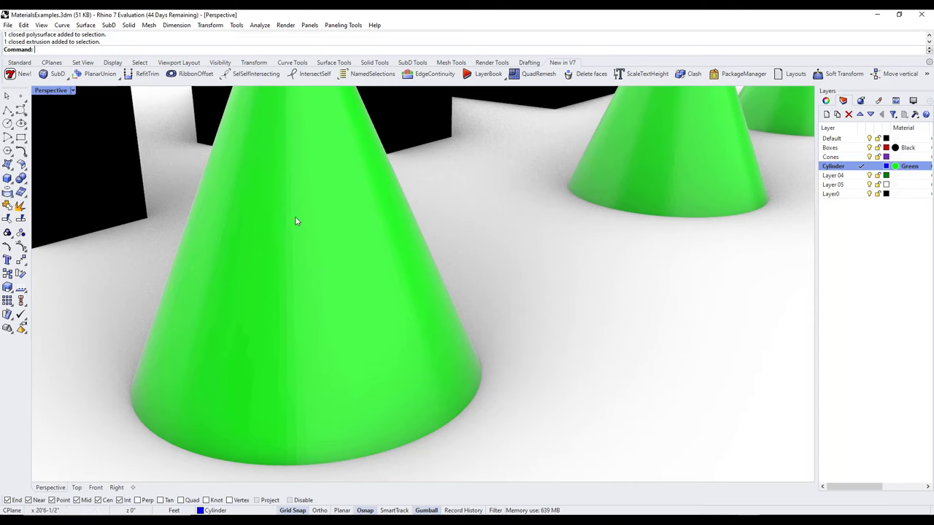
scroll(267, 233, down, 5)
Assign the Chestnut polished material, imported from the material library's Wood folder, to the front cylinder as its own object material
click(439, 280)
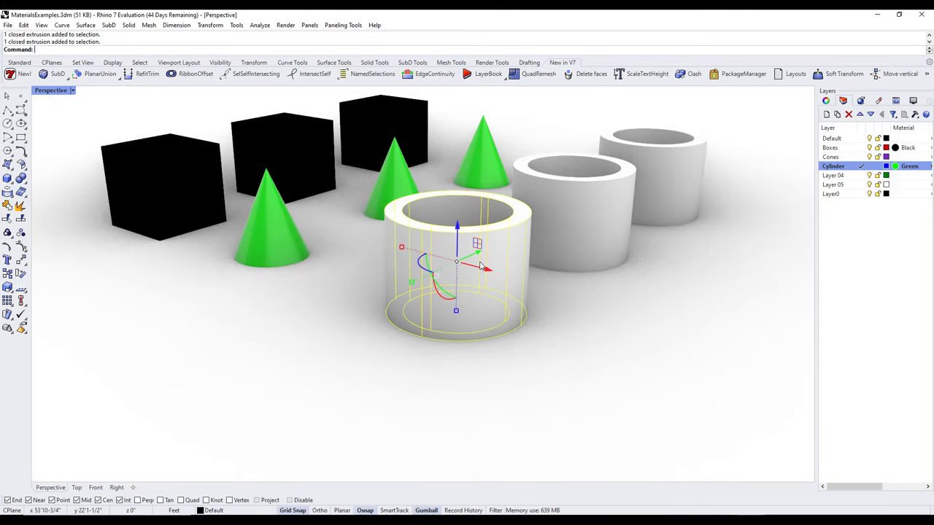
scroll(479, 265, up, 1)
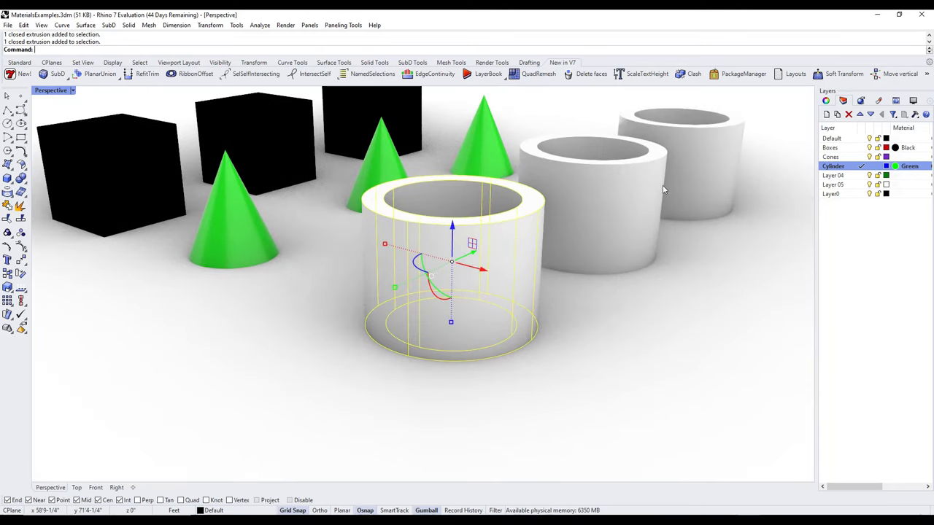
click(827, 102)
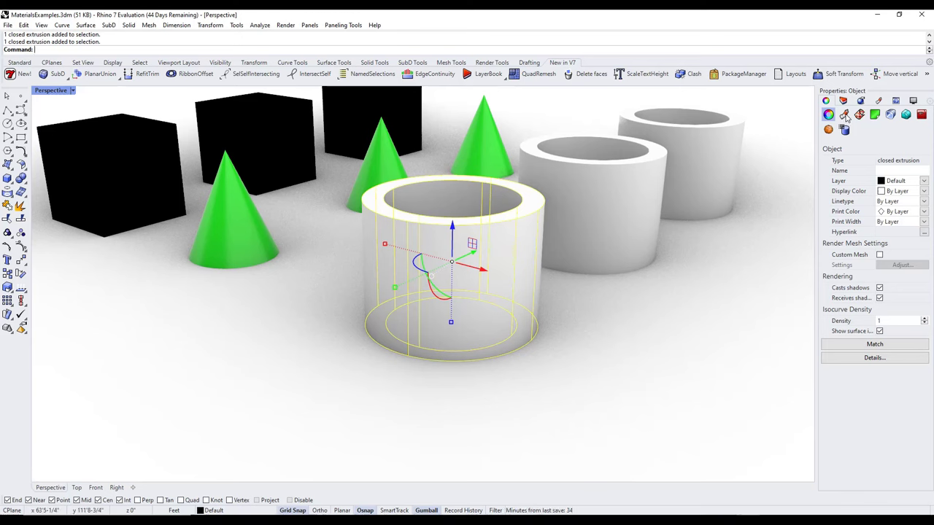
click(845, 116)
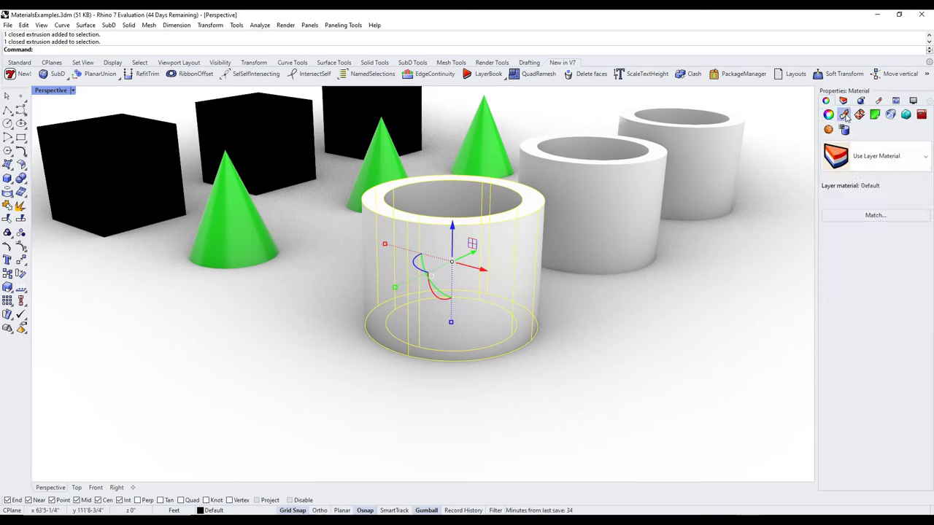
click(870, 158)
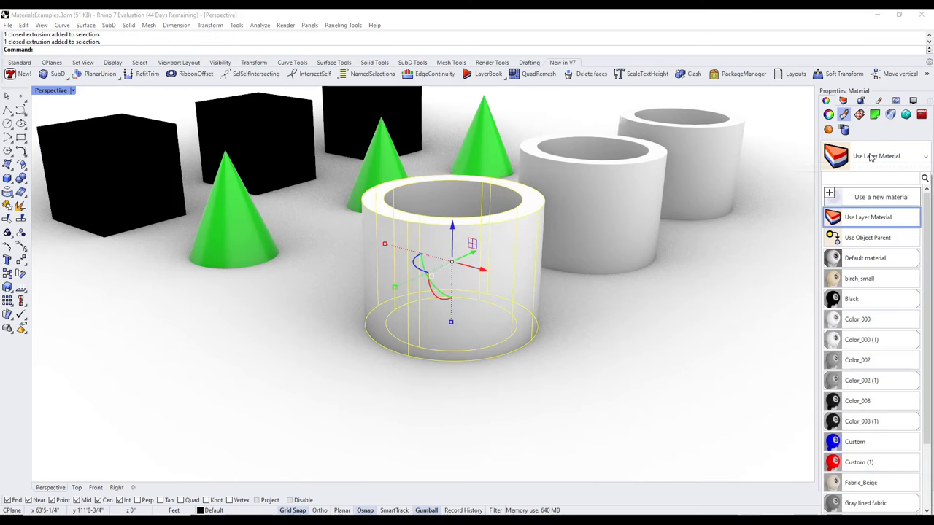
click(829, 194)
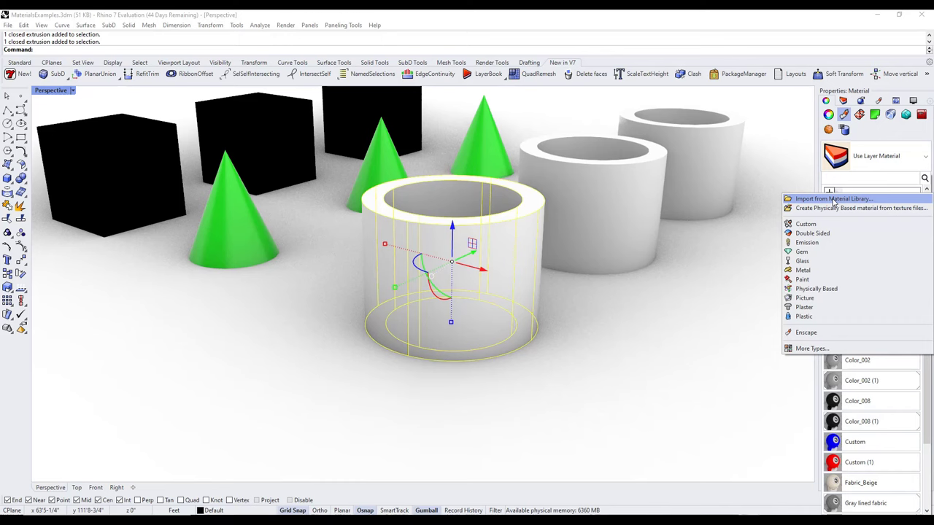
click(834, 201)
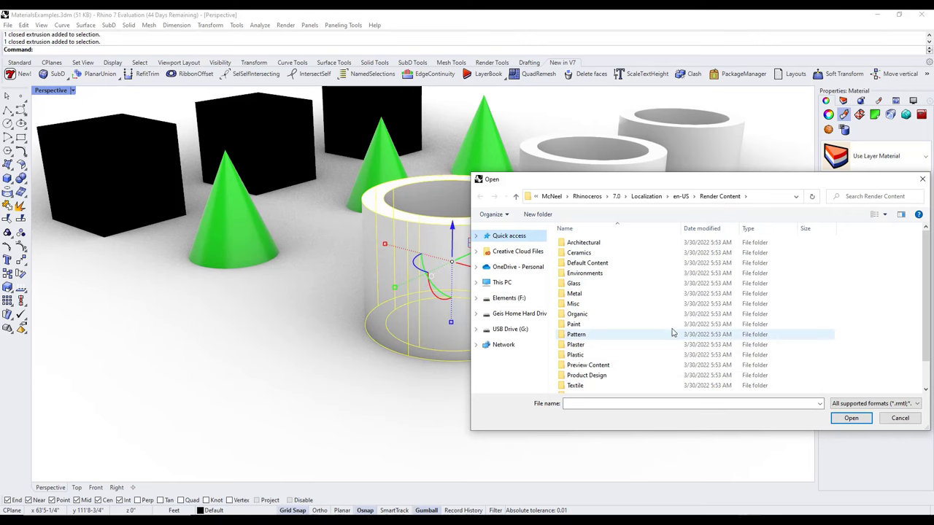
scroll(612, 334, down, 1)
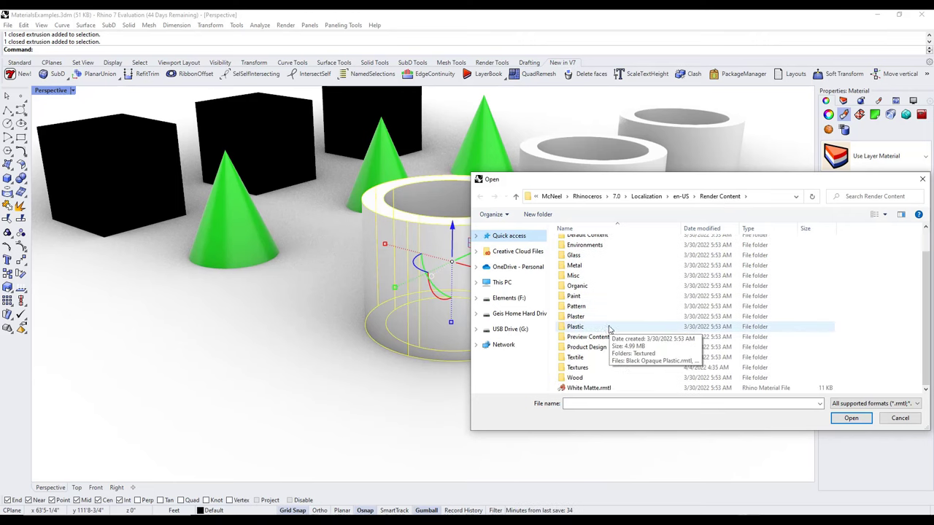
double_click(583, 378)
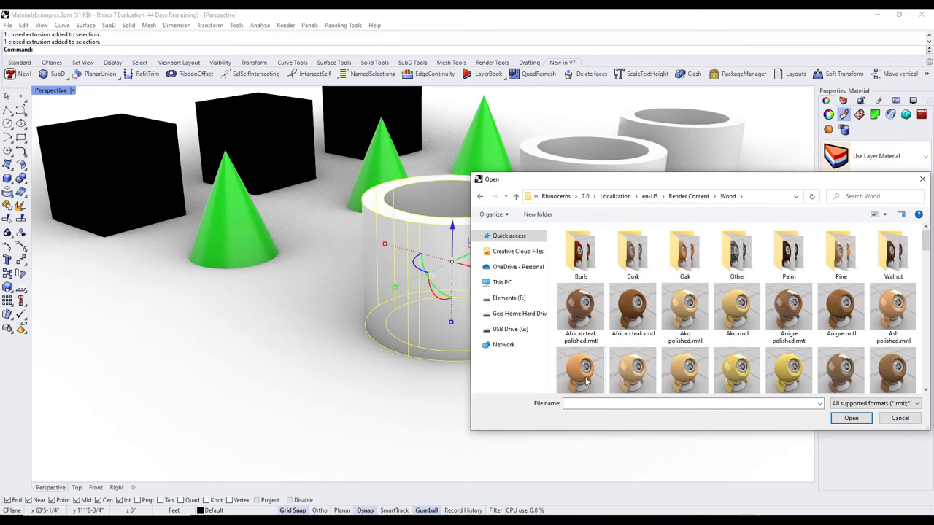
scroll(693, 357, down, 5)
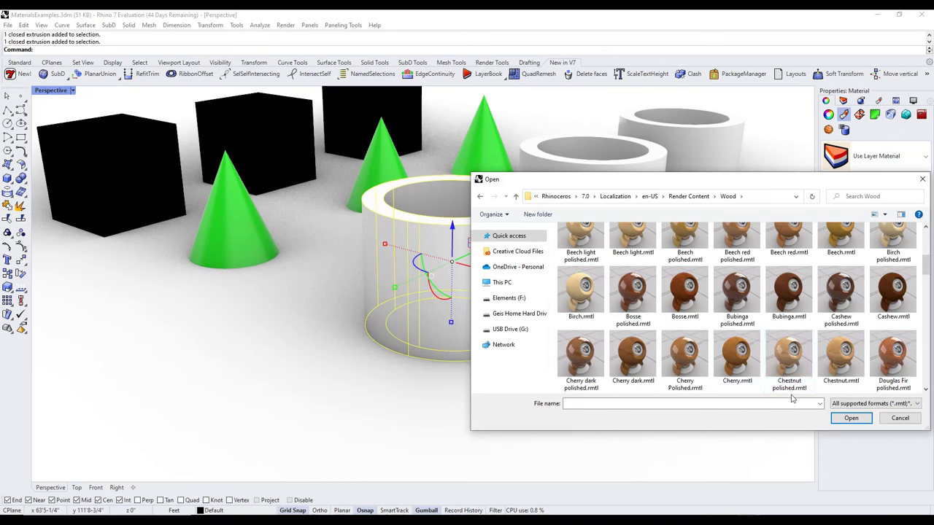
click(792, 357)
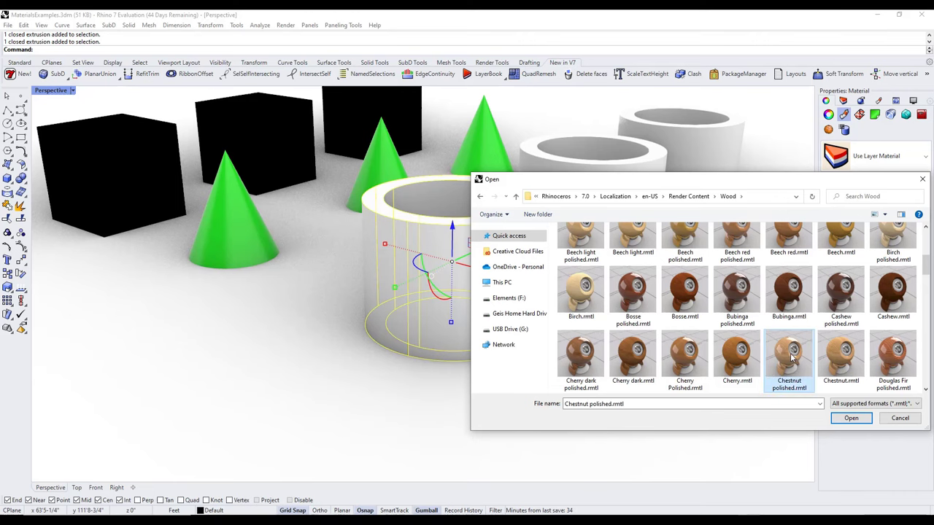
click(849, 418)
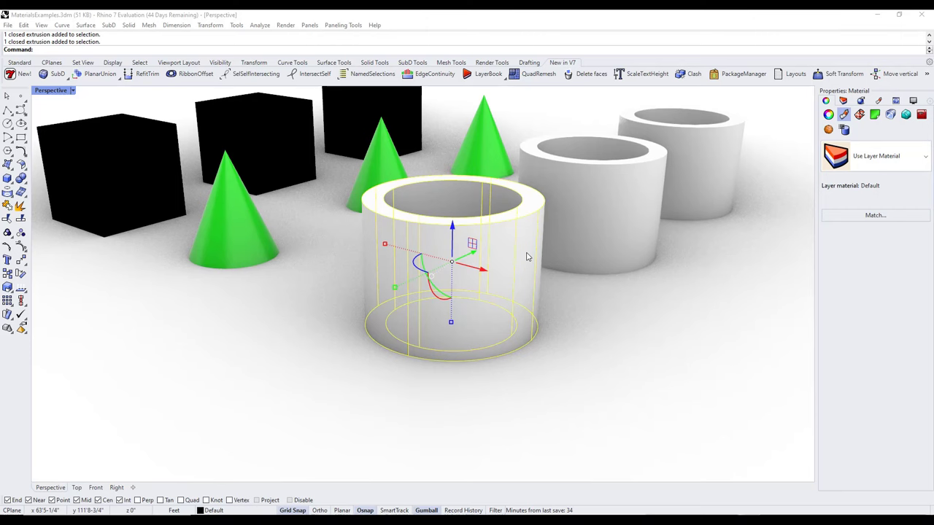
Examine the wood grain scale of the chestnut material on the front cylinder's wall and rim up close
scroll(452, 252, up, 2)
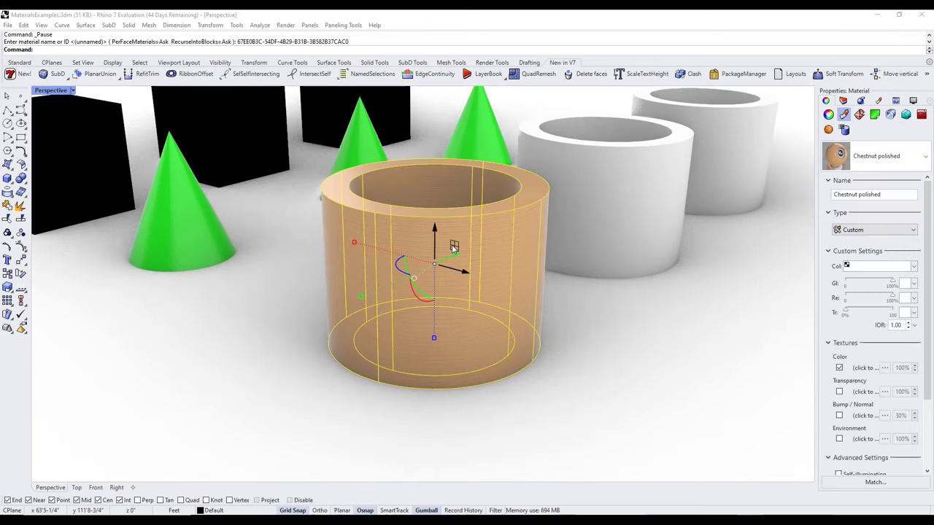
scroll(452, 245, up, 6)
scroll(450, 238, up, 1)
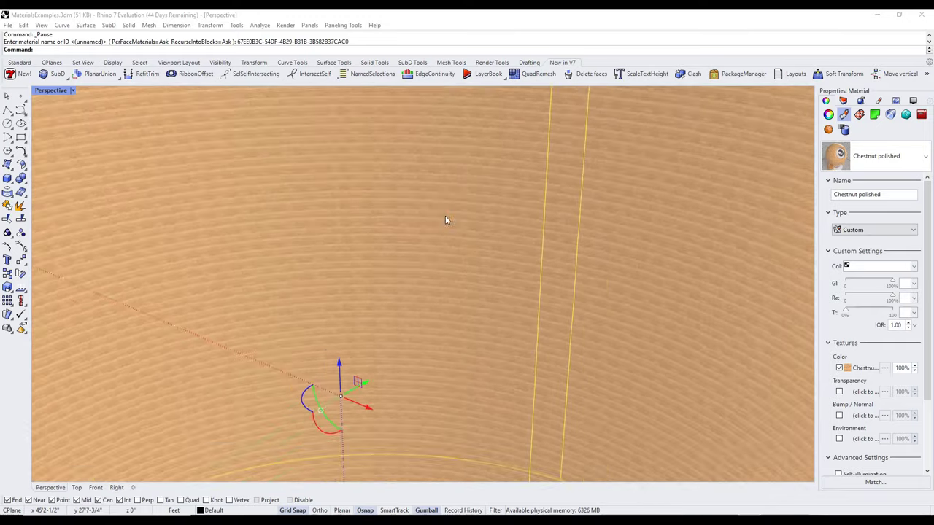
scroll(452, 216, down, 5)
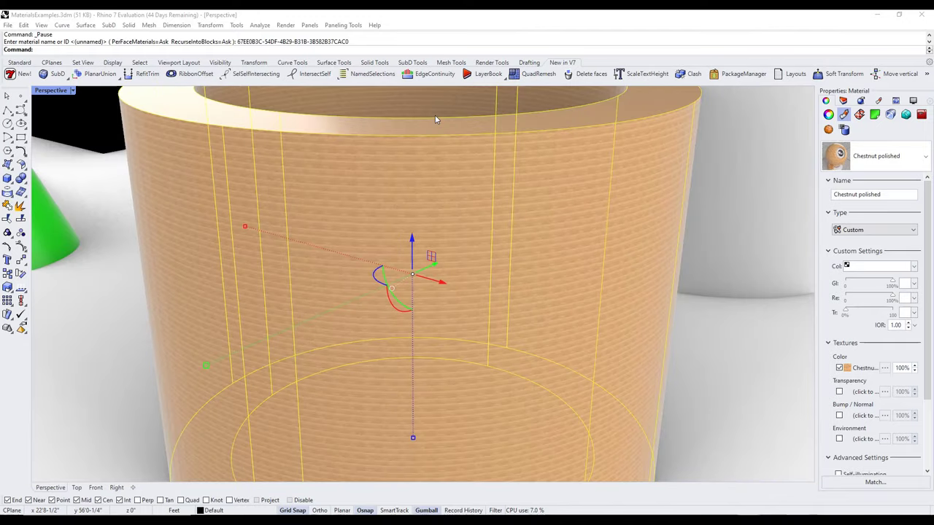
scroll(440, 175, up, 3)
scroll(451, 180, down, 5)
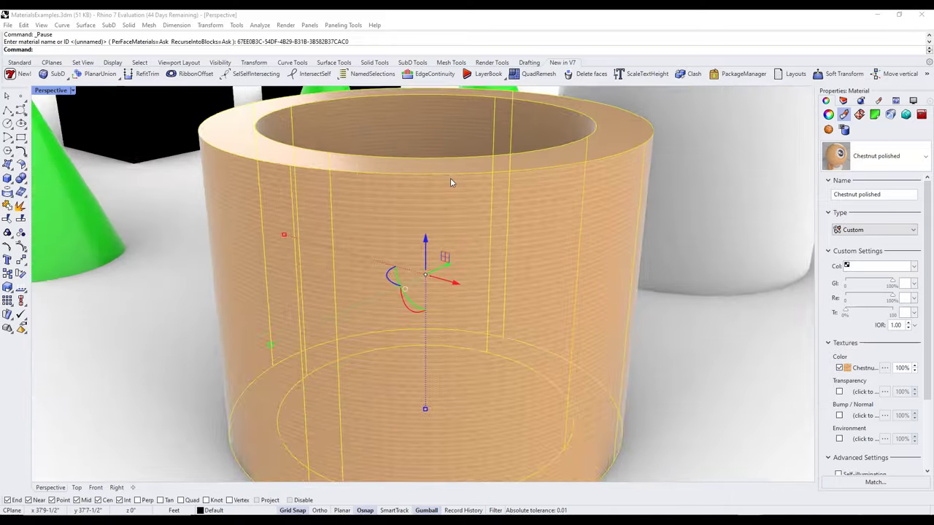
scroll(485, 226, up, 1)
scroll(486, 216, up, 4)
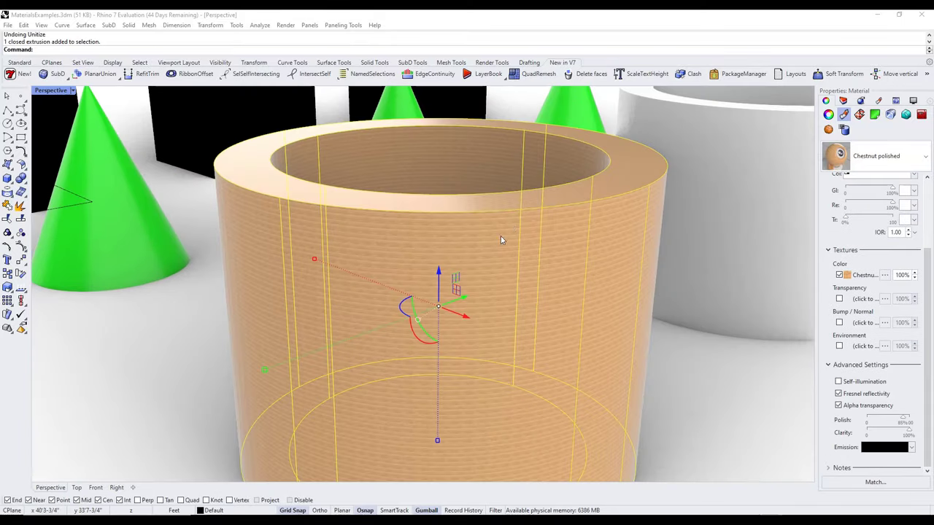
scroll(480, 265, down, 1)
scroll(484, 260, down, 2)
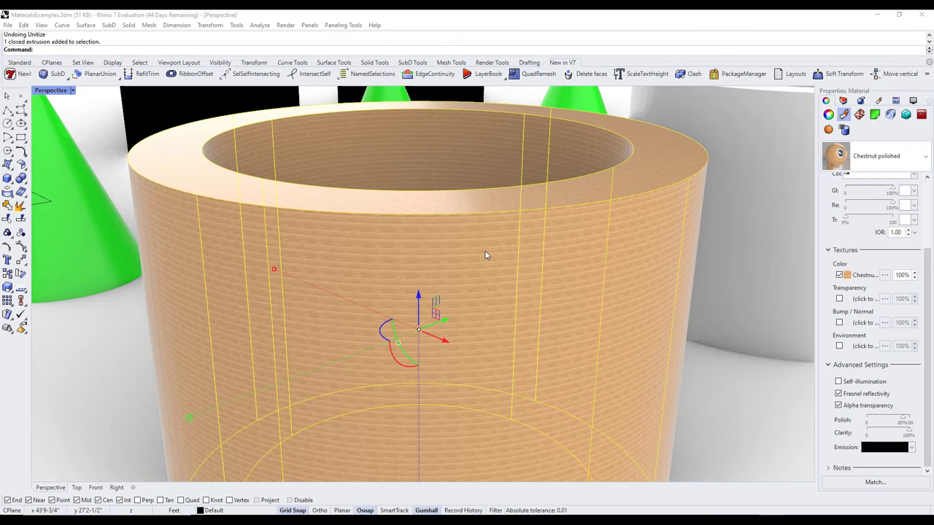
scroll(483, 257, up, 2)
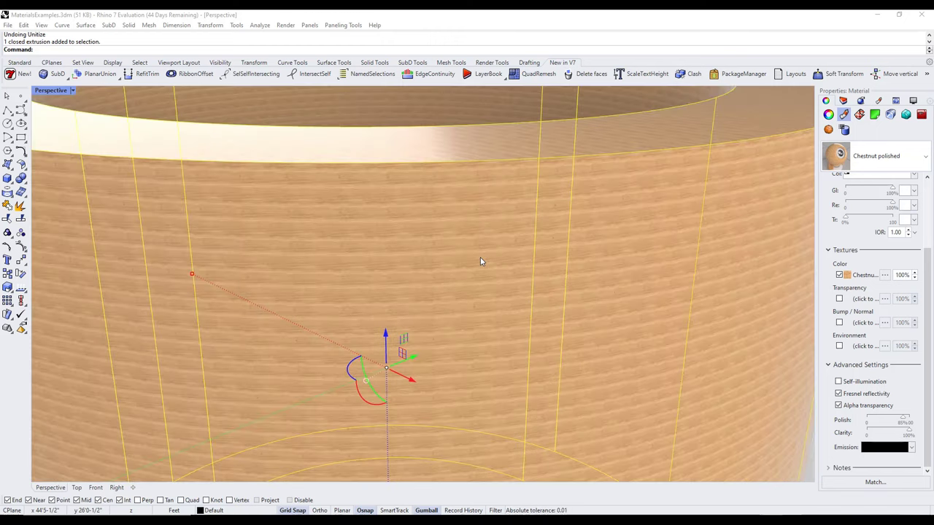
scroll(371, 227, up, 1)
scroll(373, 228, down, 3)
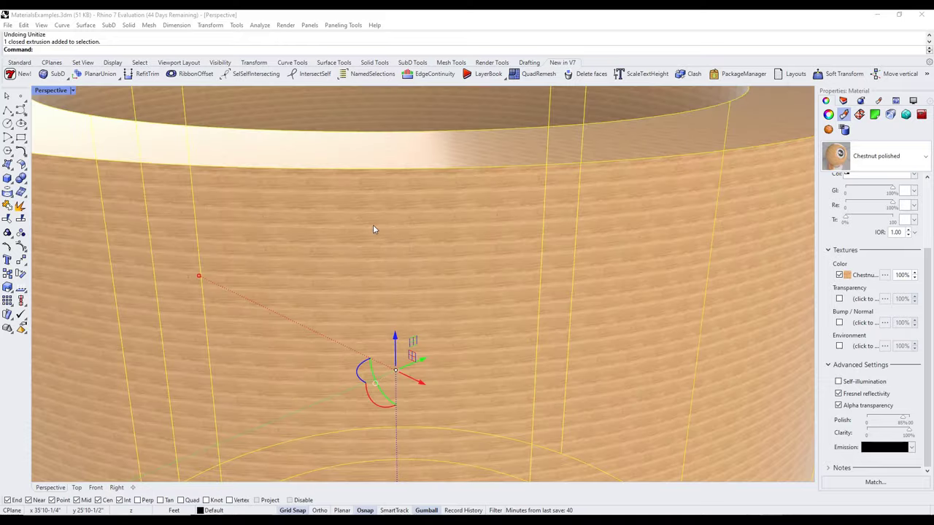
scroll(457, 237, down, 1)
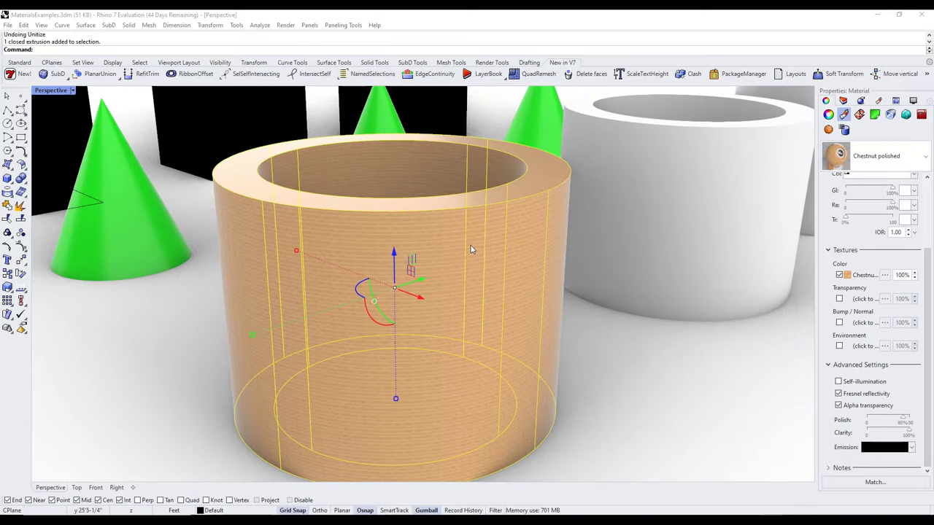
scroll(359, 336, down, 1)
scroll(336, 277, up, 1)
Show the model's textures and select Chestnut_100_DP.jpg to reach its mapping settings
click(310, 25)
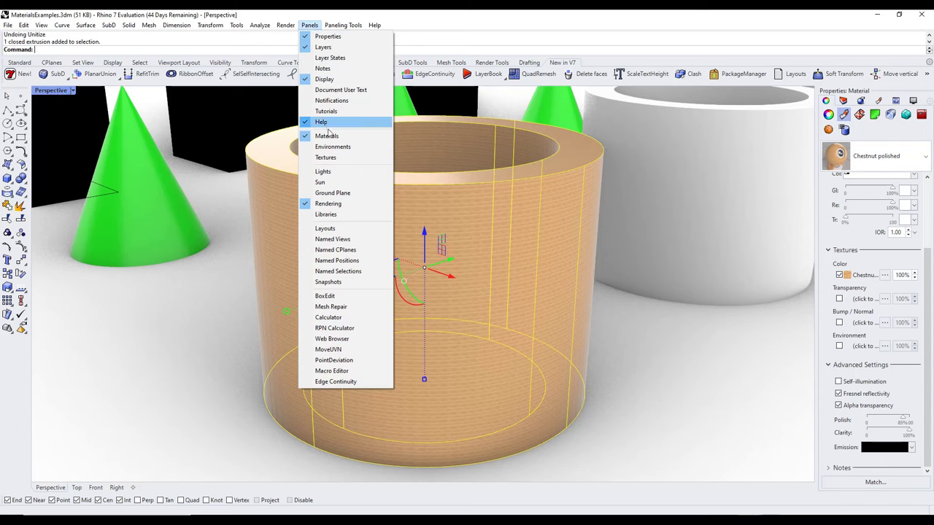
click(325, 158)
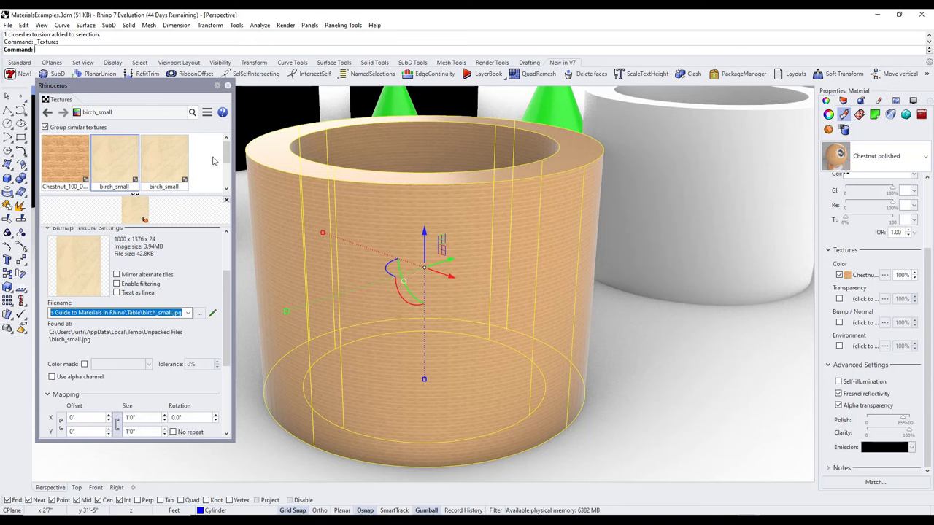
scroll(213, 176, down, 2)
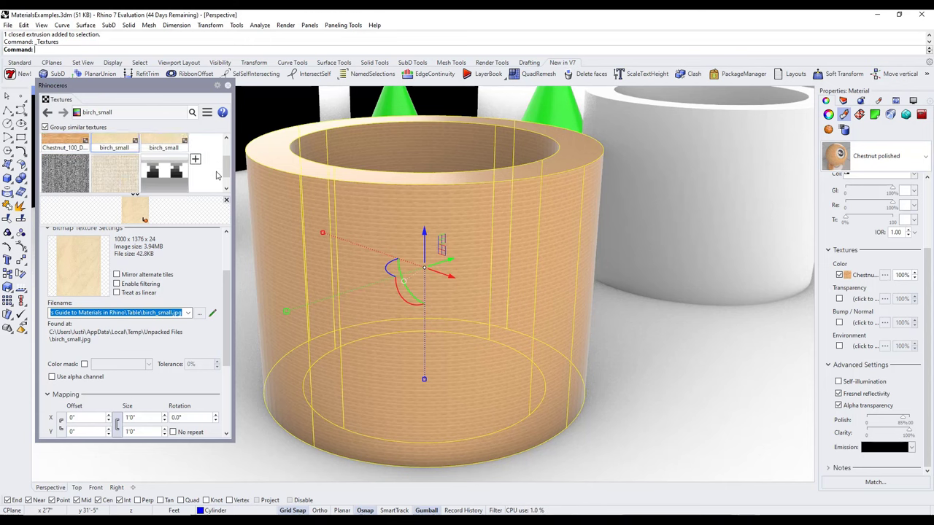
scroll(215, 179, up, 2)
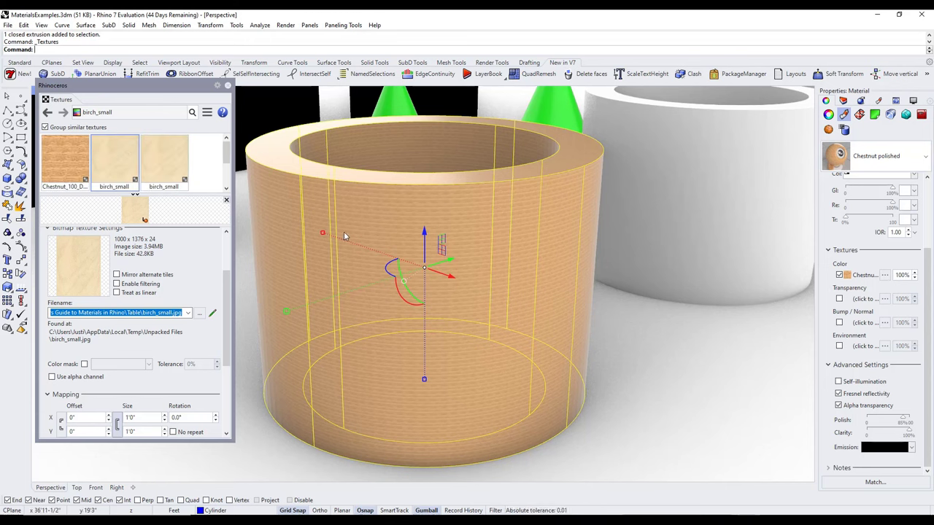
click(65, 151)
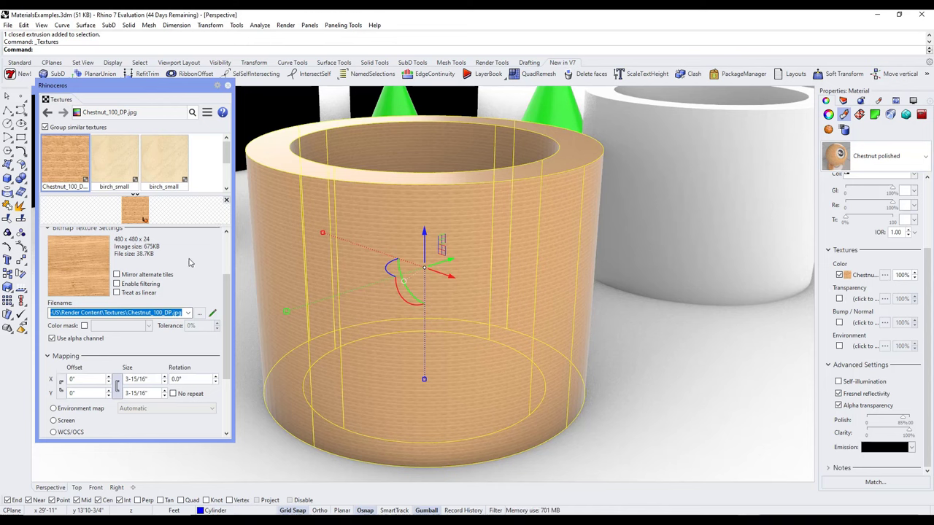
scroll(188, 263, down, 3)
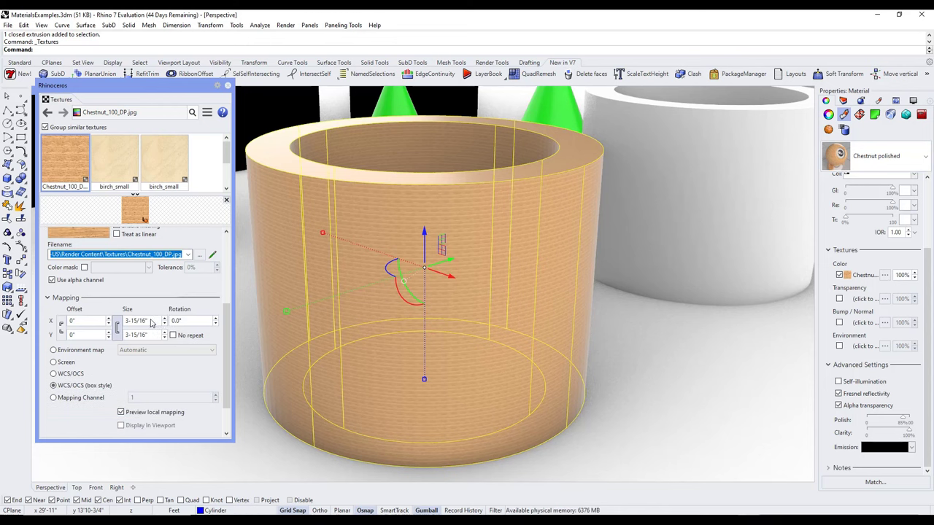
Set the chestnut texture's linked X and Y mapping size to 12 inches and check the grain on the cylinder
click(151, 322)
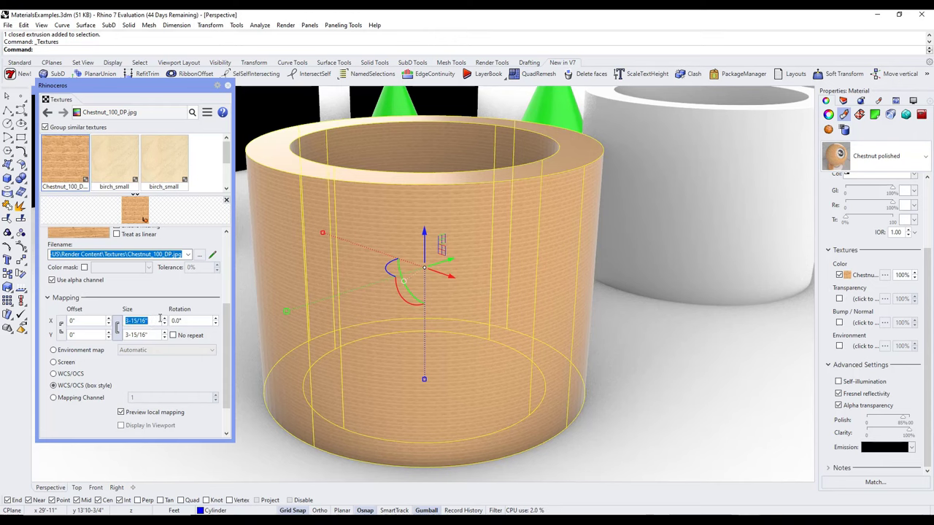
text(12)
key(Return)
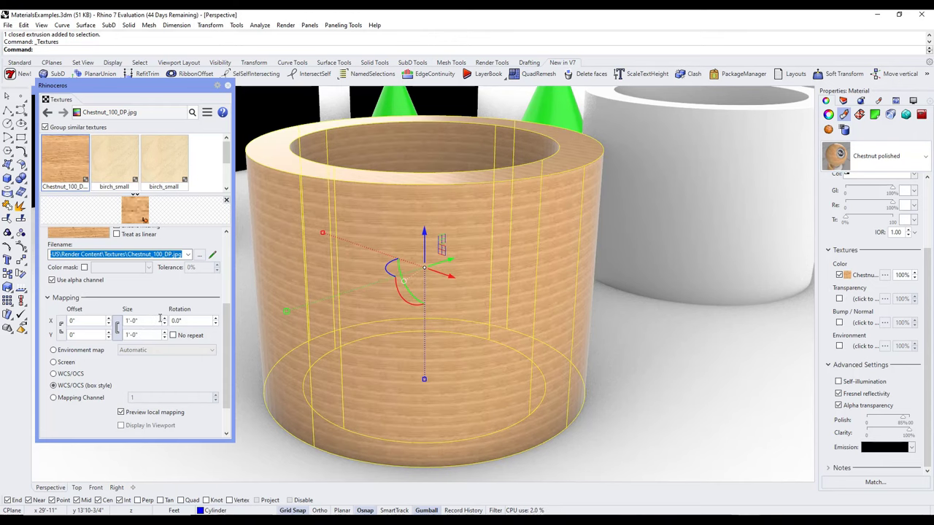
scroll(478, 231, up, 3)
scroll(478, 231, down, 1)
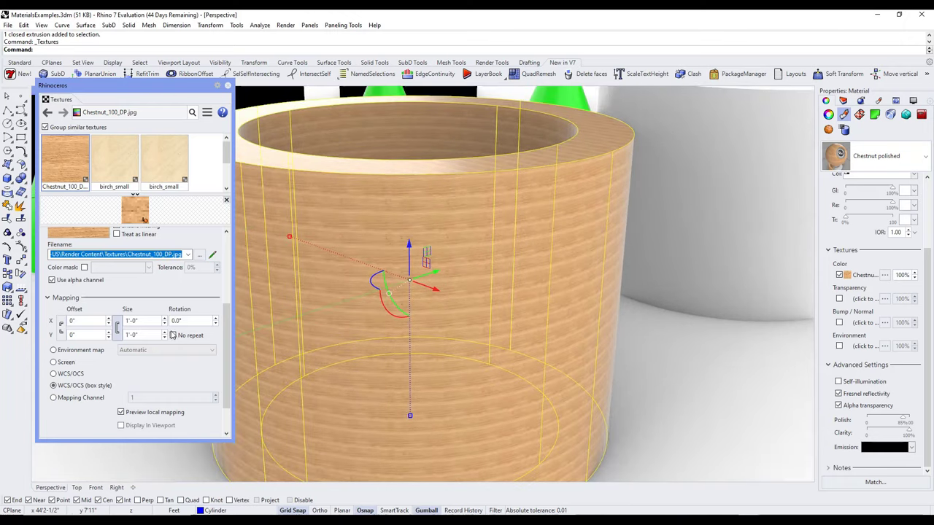
Set the chestnut texture's linked X and Y mapping size to 24 inches
click(154, 321)
text(24)
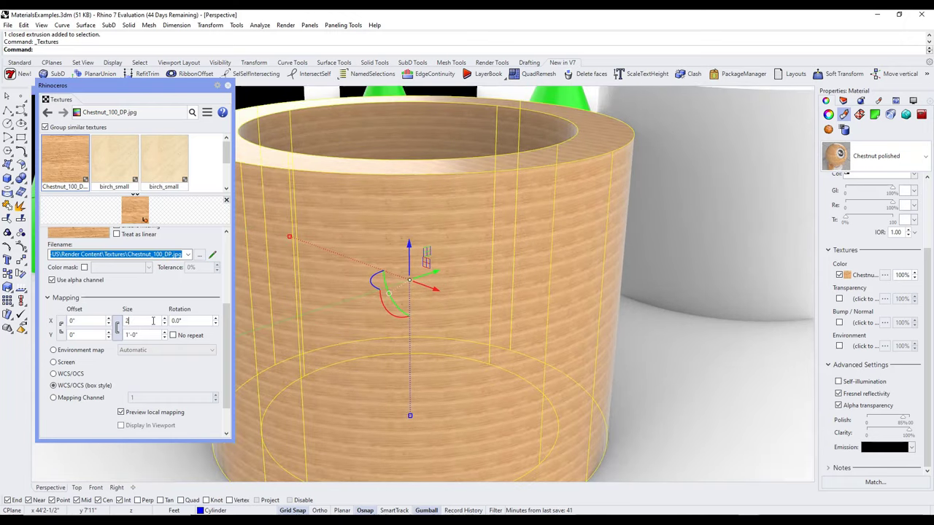
key(Return)
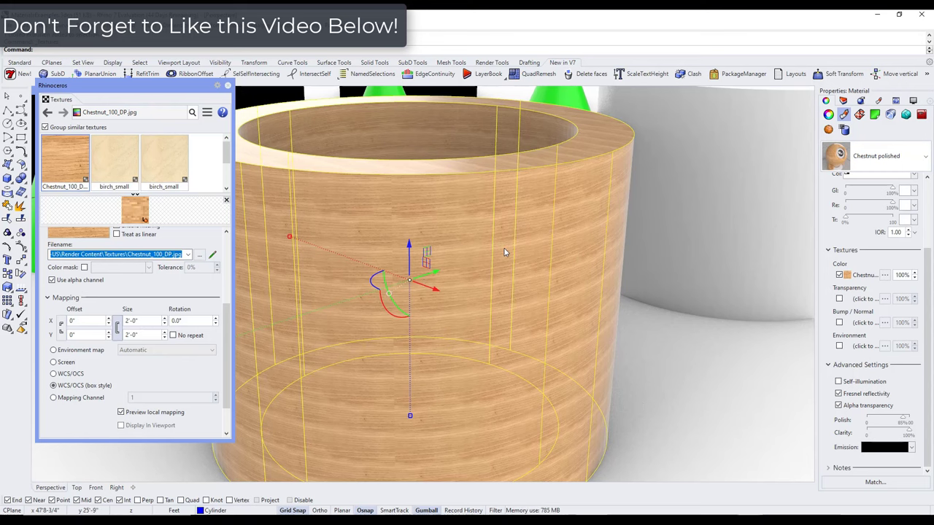
Set the chestnut texture's linked X and Y mapping size to 3 feet
scroll(388, 194, up, 5)
scroll(394, 167, down, 5)
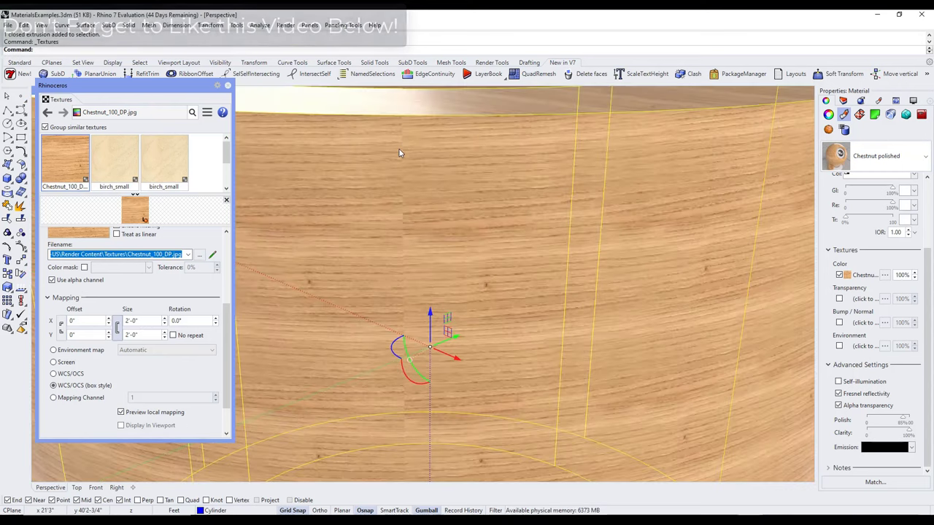
scroll(410, 189, down, 3)
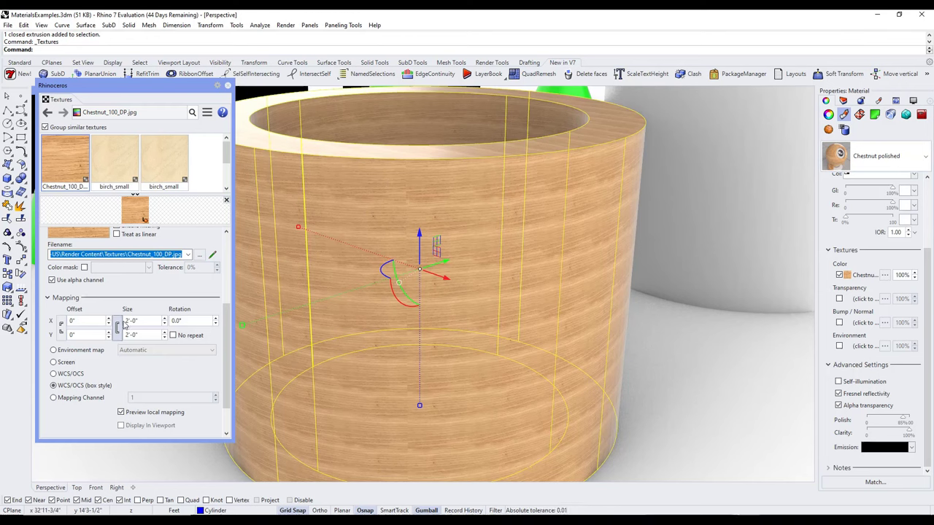
click(165, 318)
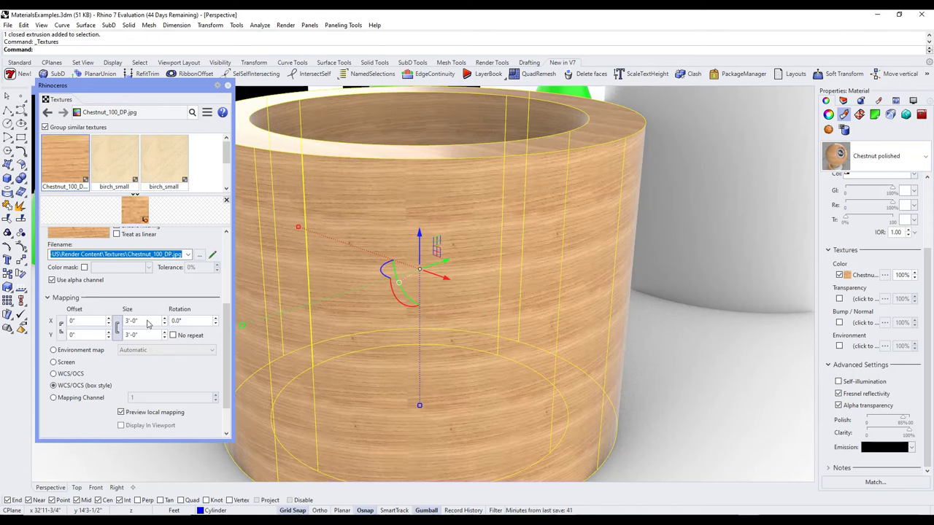
Try a 180-degree rotation on the chestnut texture's mapping, settle on 90 degrees, and check the grain on the cylinder's wall and rim
double_click(188, 322)
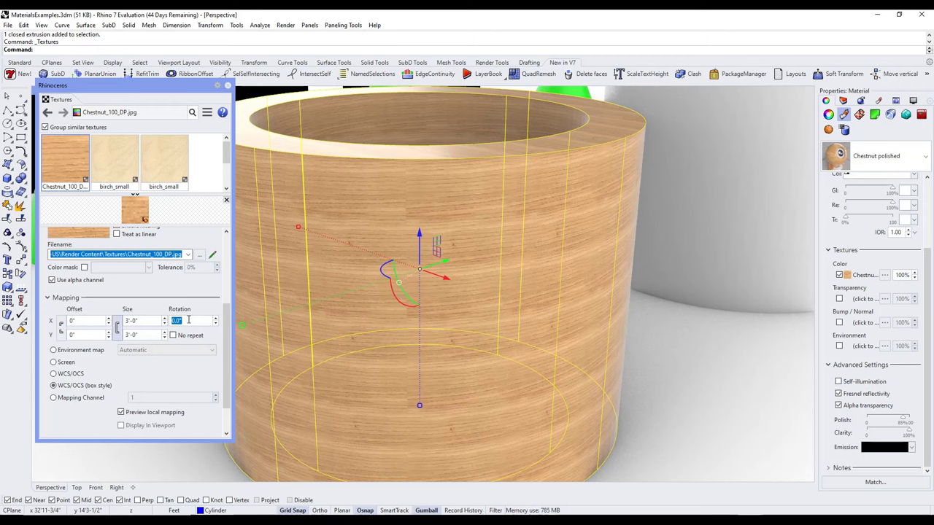
text(180)
key(Return)
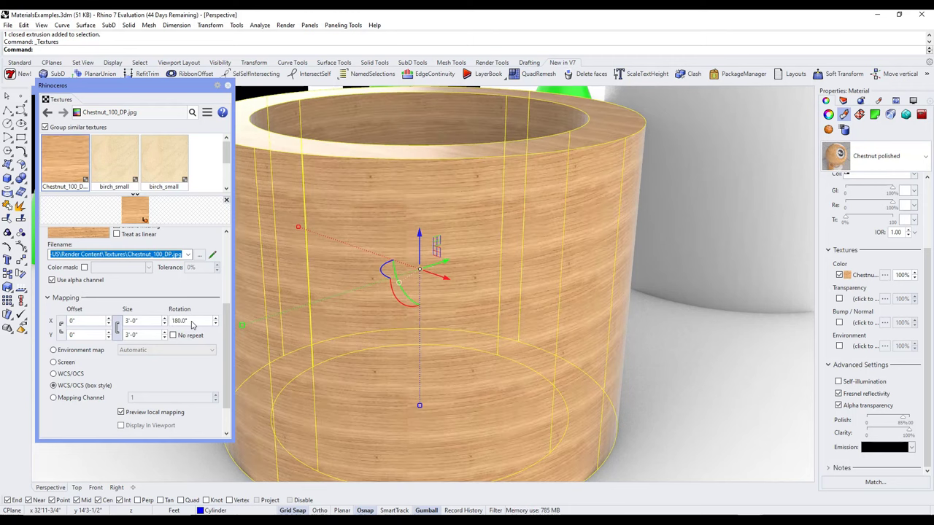
text(90)
key(Return)
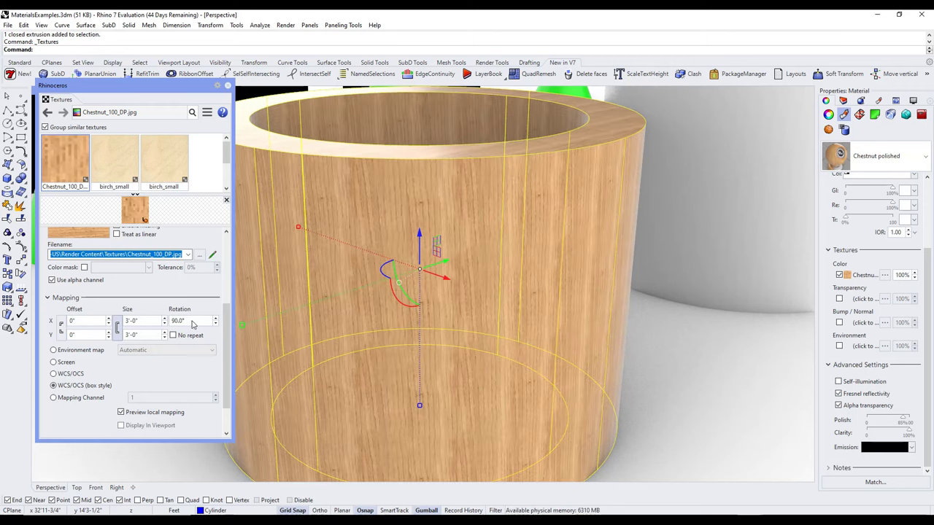
scroll(564, 262, down, 5)
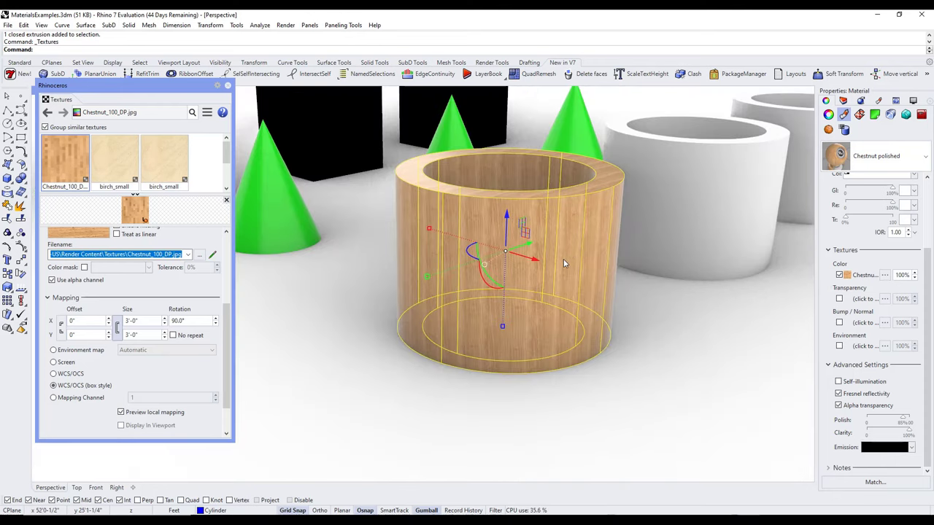
scroll(573, 264, up, 2)
scroll(598, 248, up, 2)
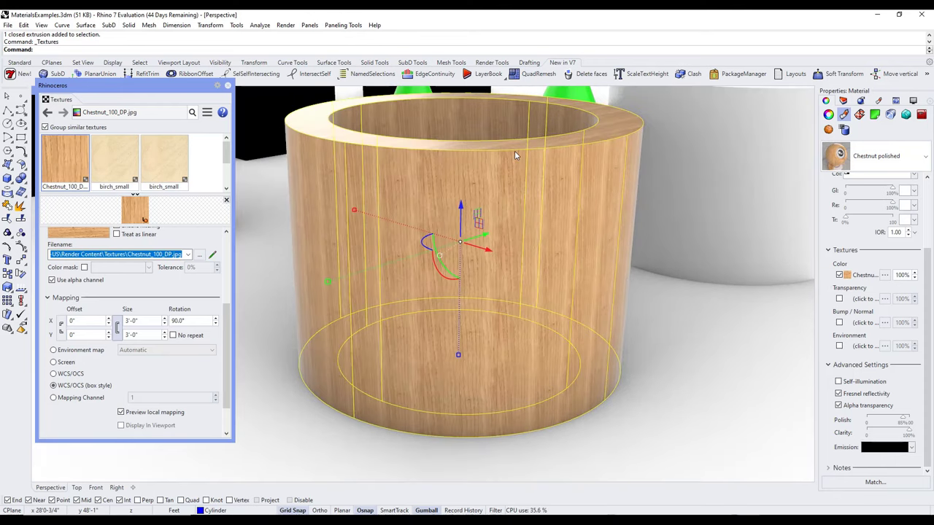
right_drag(515, 151, 553, 197)
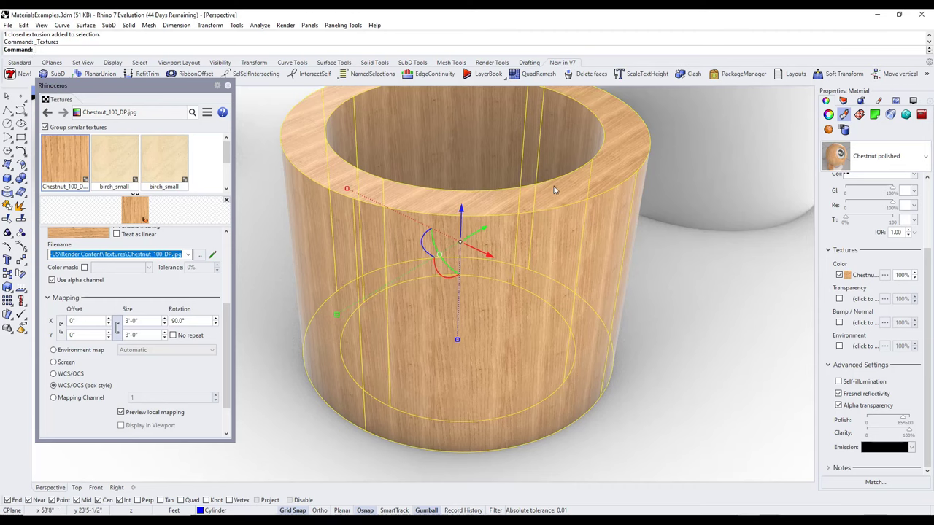
right_drag(559, 282, 546, 252)
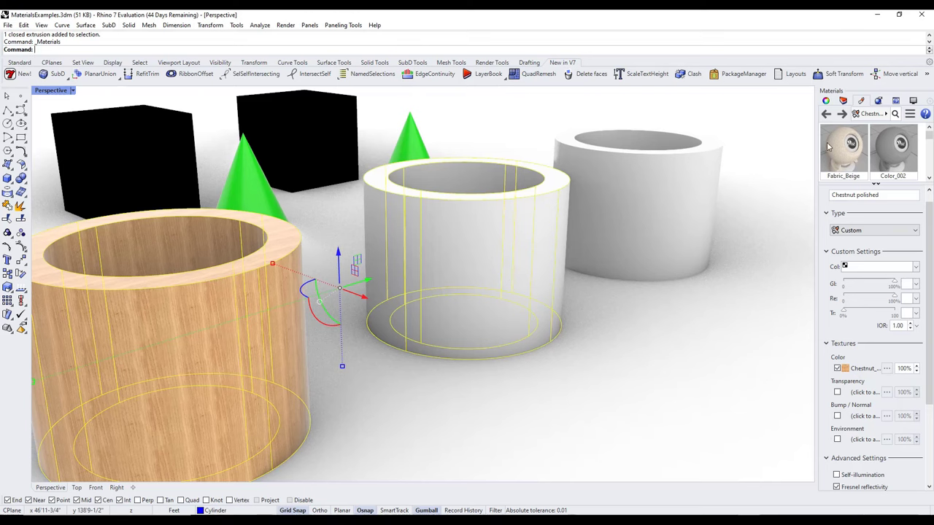
Select only the middle white cylinder and show the Plastic folder of the Render Content material libraries
click(825, 101)
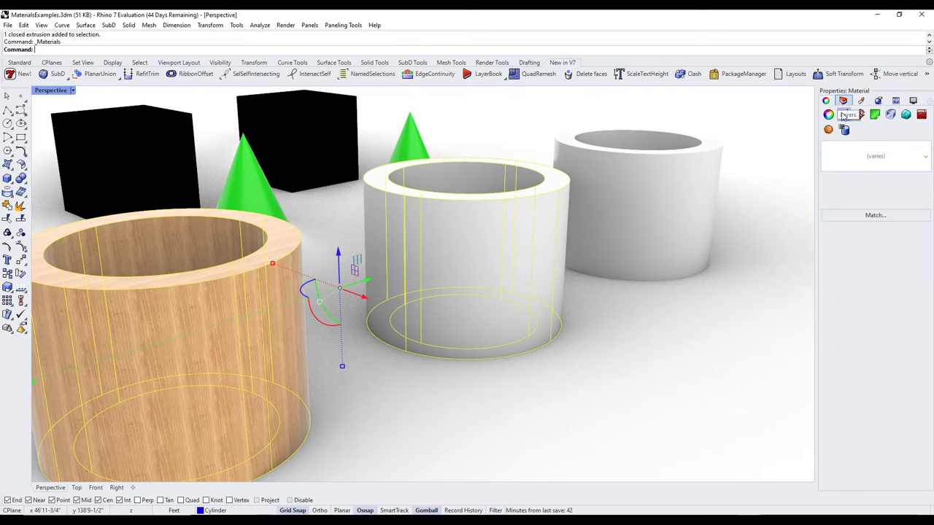
click(545, 263)
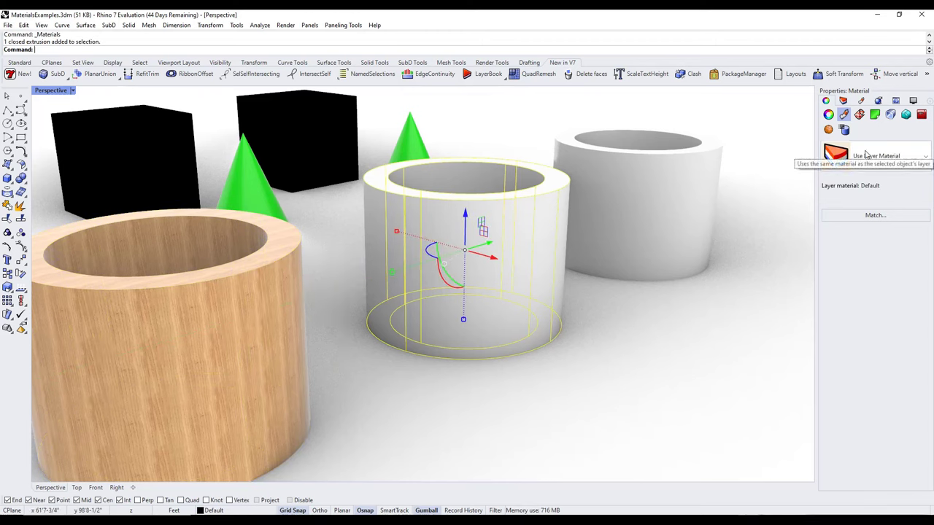
click(330, 26)
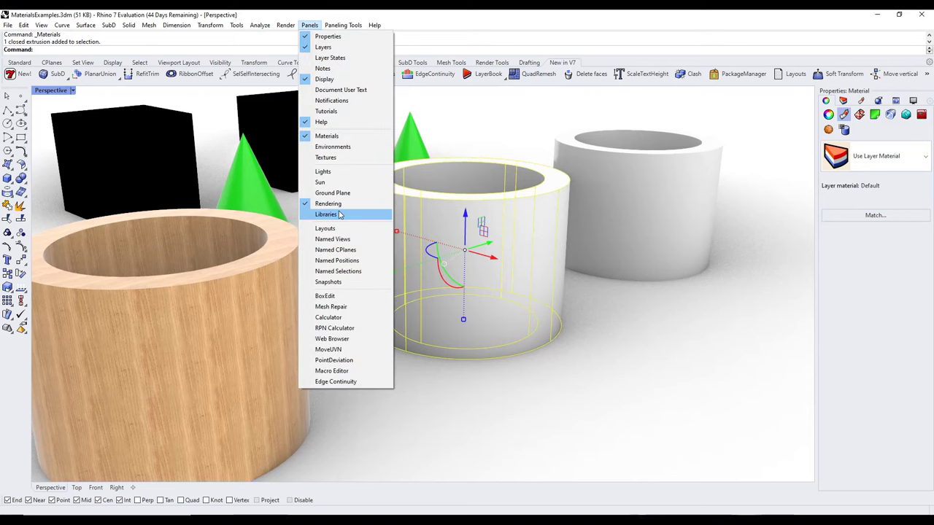
click(337, 215)
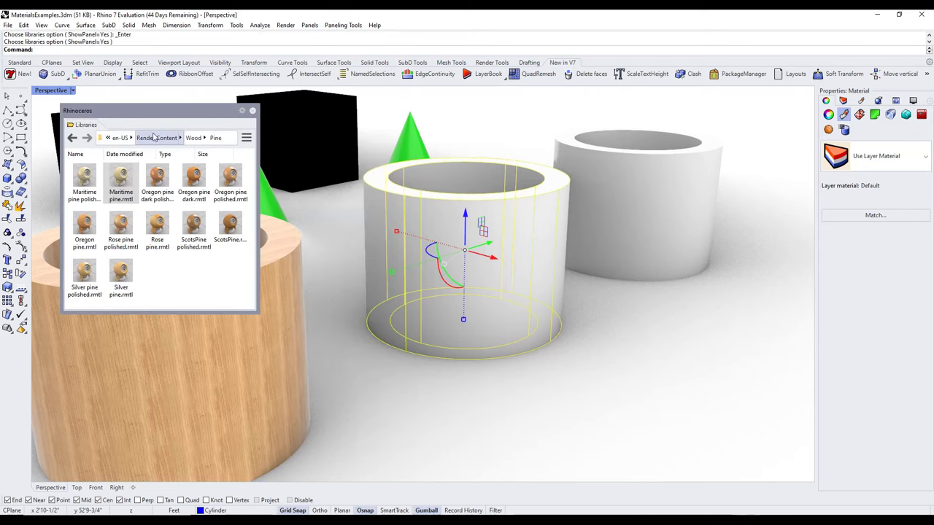
click(156, 137)
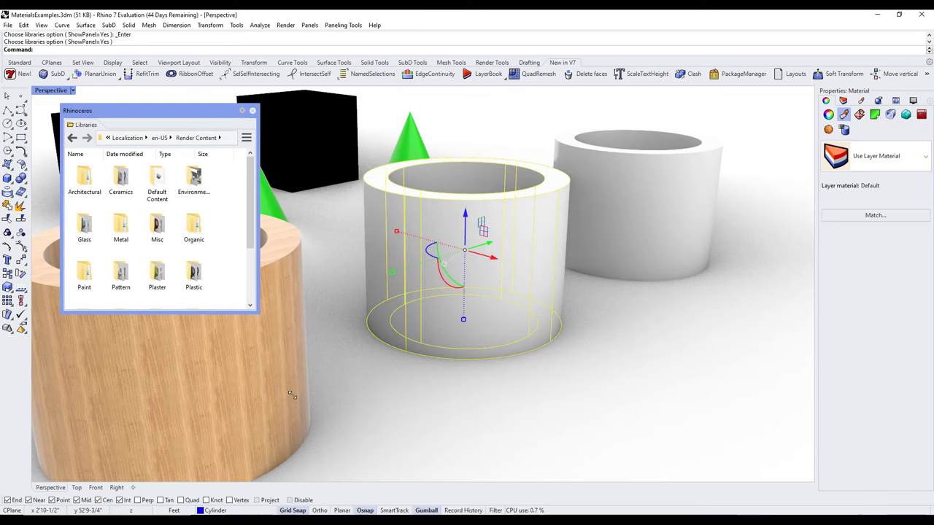
drag(291, 394, 295, 394)
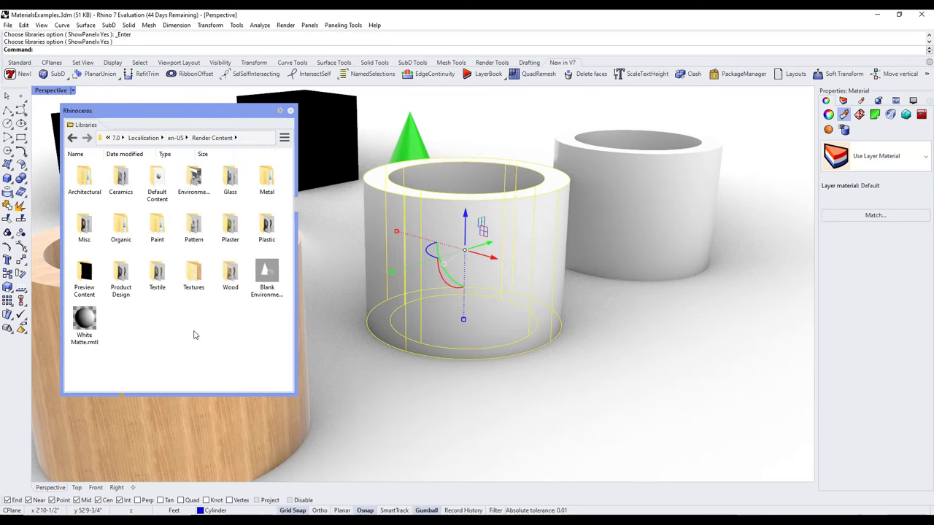
click(268, 232)
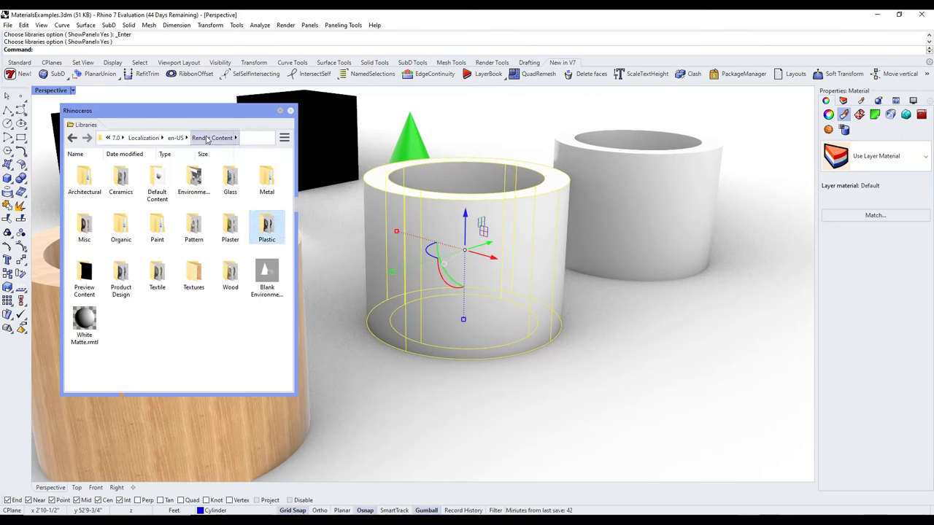
double_click(270, 224)
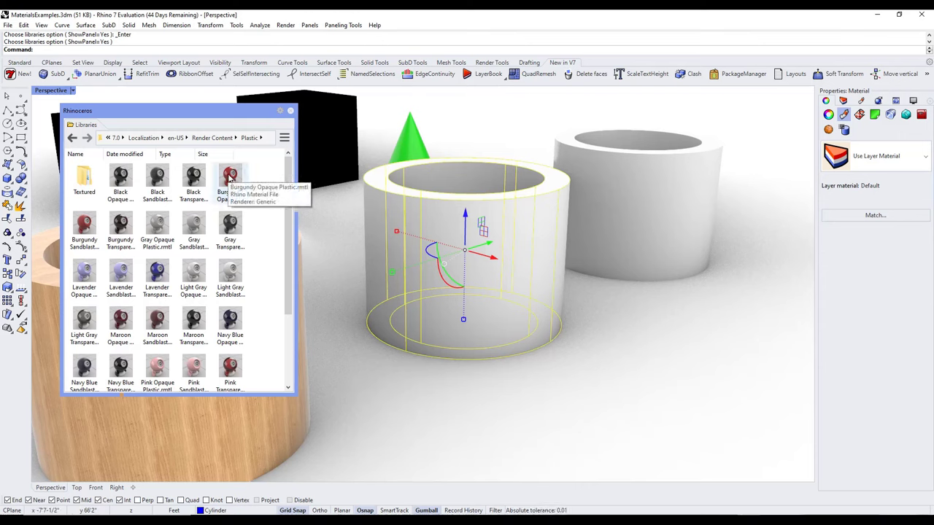
Try Burgundy Opaque Plastic and Pink Transparent Plastic from the library on the middle cylinder
drag(228, 177, 490, 263)
scroll(501, 232, up, 5)
scroll(500, 228, up, 2)
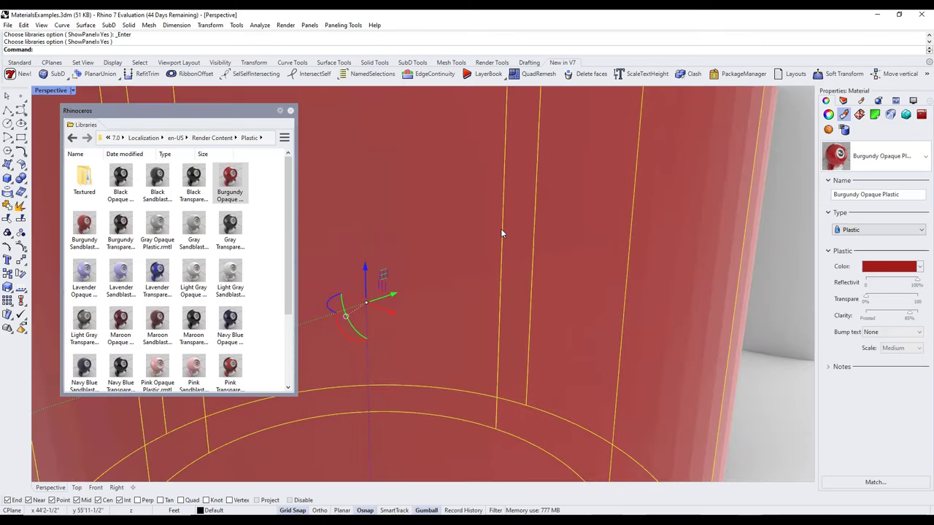
scroll(501, 229, down, 4)
right_drag(518, 170, 533, 197)
scroll(532, 215, up, 2)
scroll(422, 253, down, 5)
scroll(423, 253, up, 2)
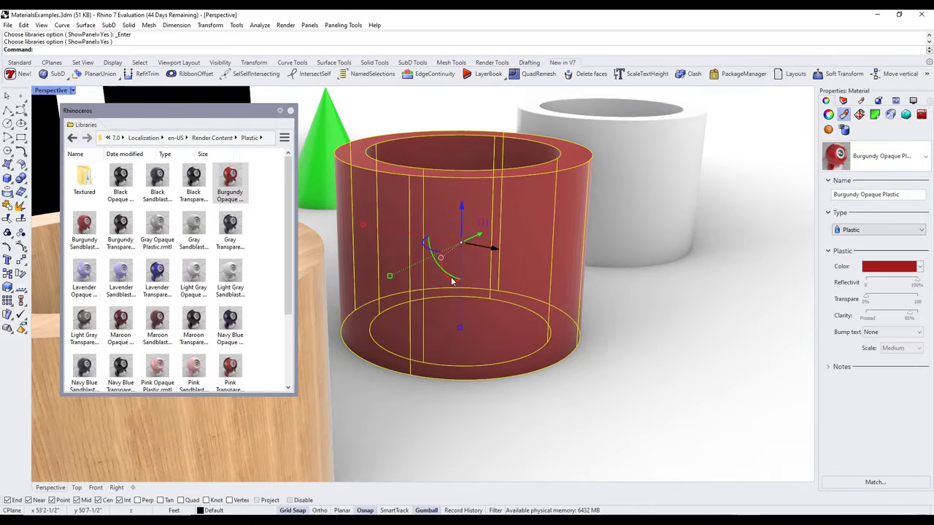
drag(230, 370, 407, 264)
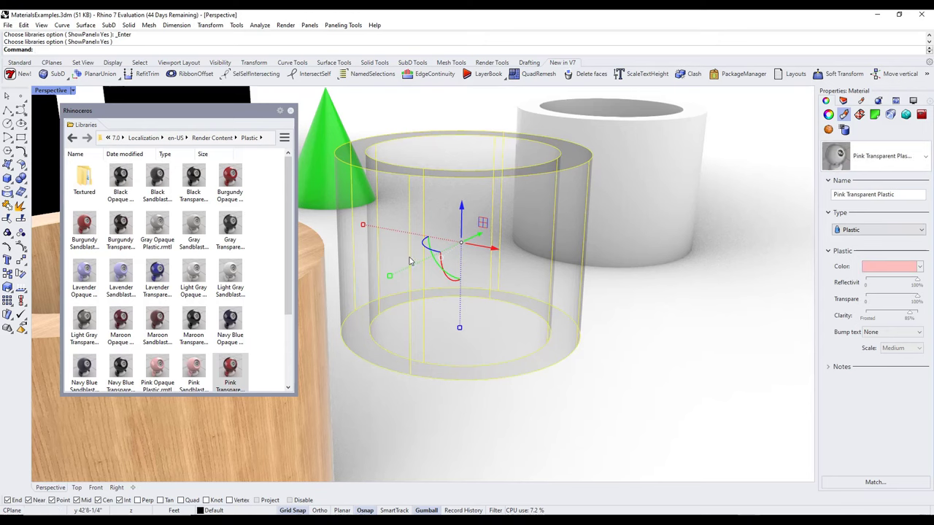
Apply the library material Ultra Blue Opaque Plastic to the middle cylinder
scroll(264, 329, down, 3)
scroll(263, 330, down, 2)
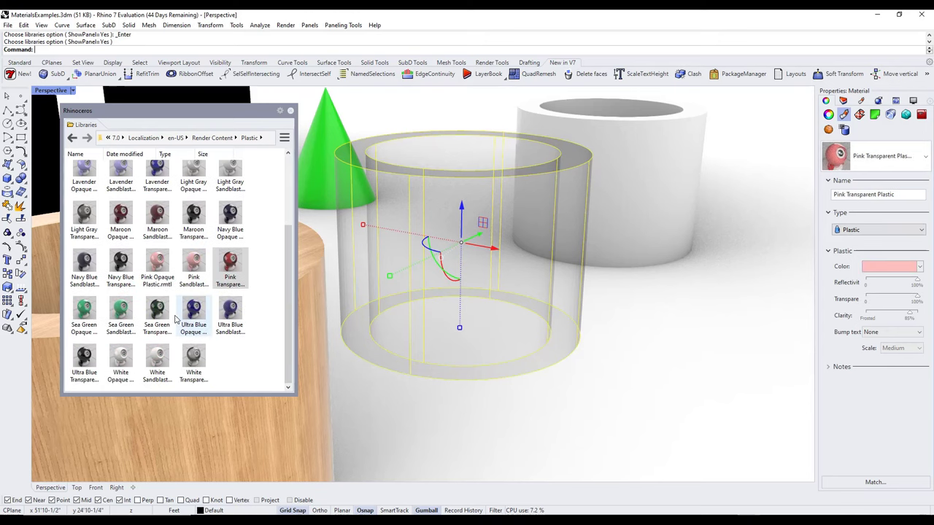
click(157, 317)
drag(426, 237, 476, 235)
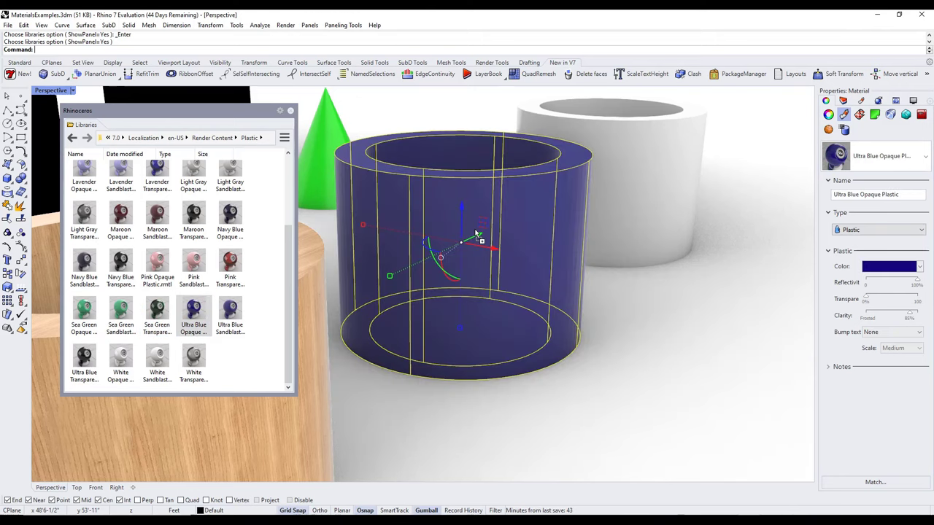
right_drag(542, 221, 513, 257)
scroll(646, 177, down, 5)
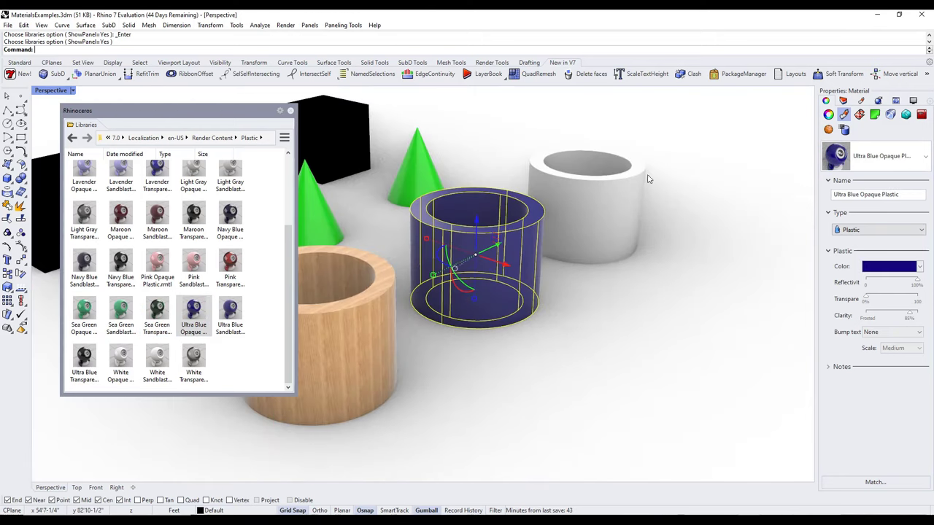
Apply the Crackle material from the library's Ceramics folder to the rear white cylinder and inspect its surface up close
scroll(634, 161, up, 8)
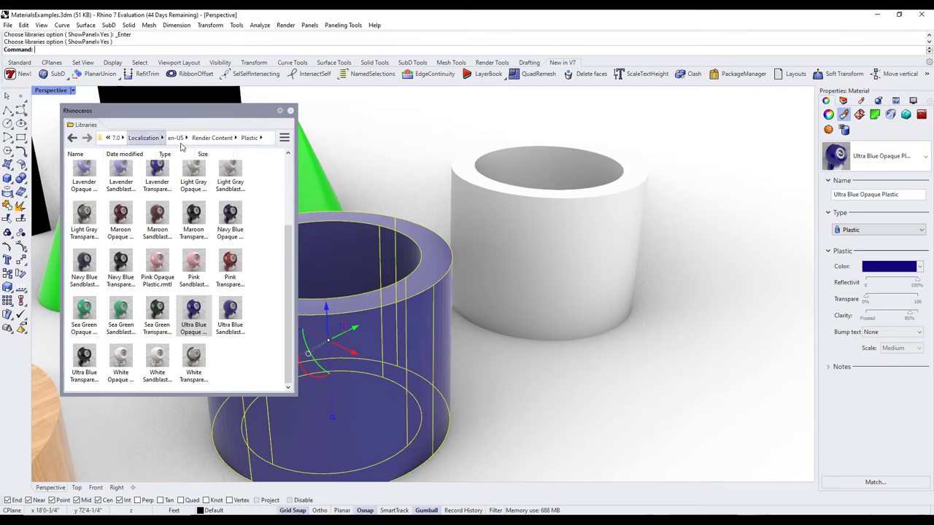
click(212, 138)
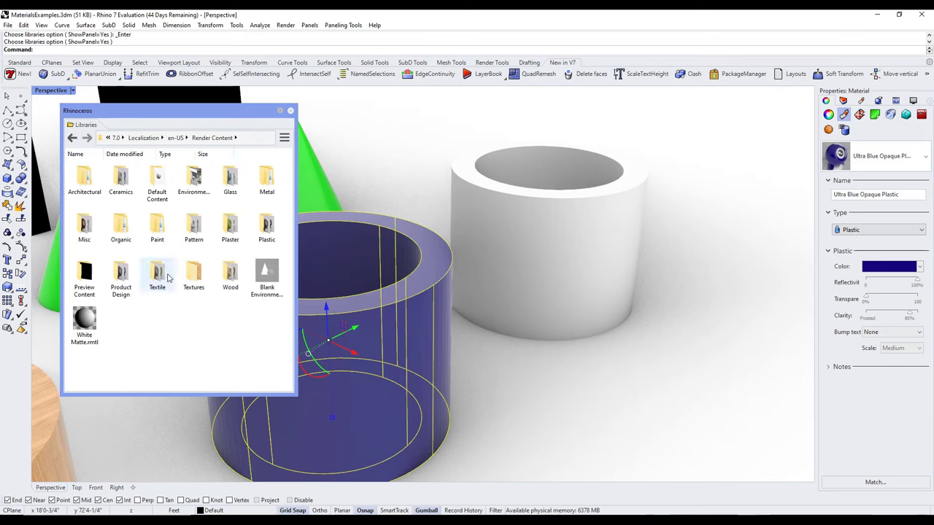
double_click(120, 178)
drag(121, 178, 554, 234)
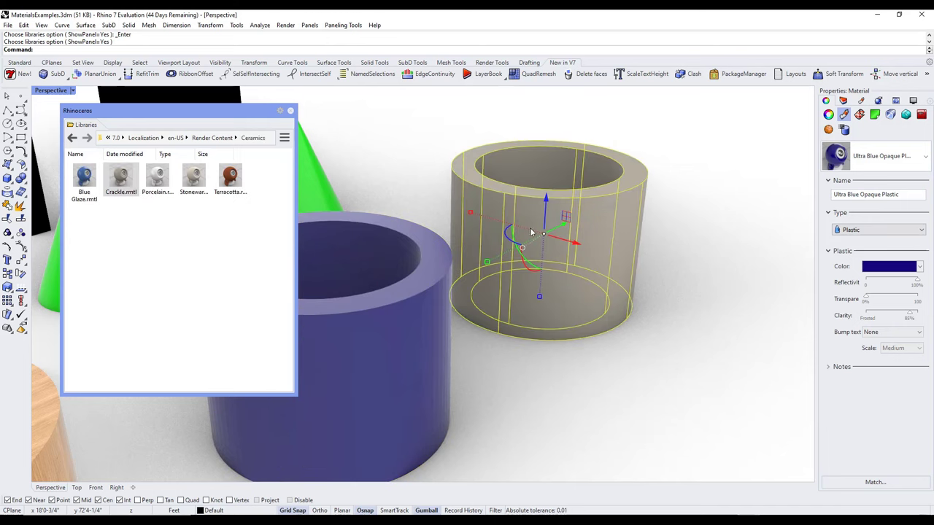
scroll(574, 238, up, 5)
scroll(570, 240, up, 2)
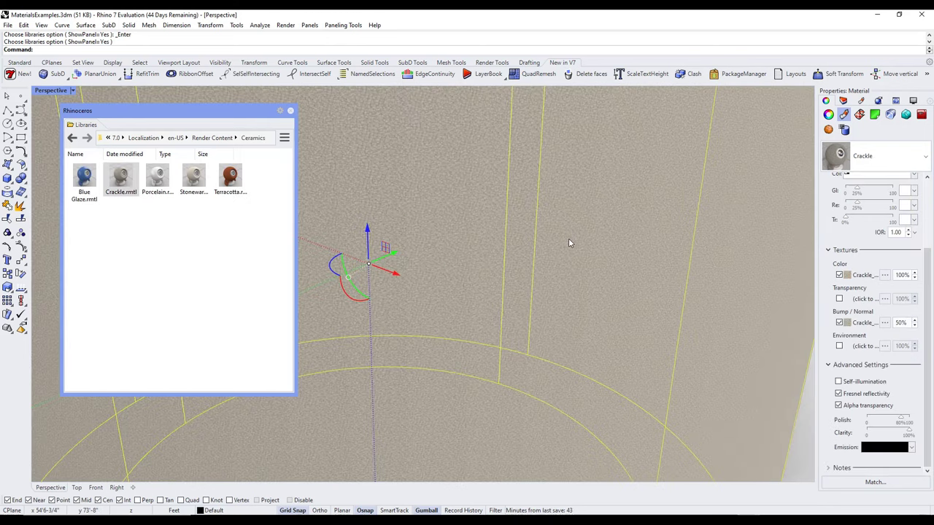
scroll(569, 236, down, 6)
scroll(573, 236, down, 3)
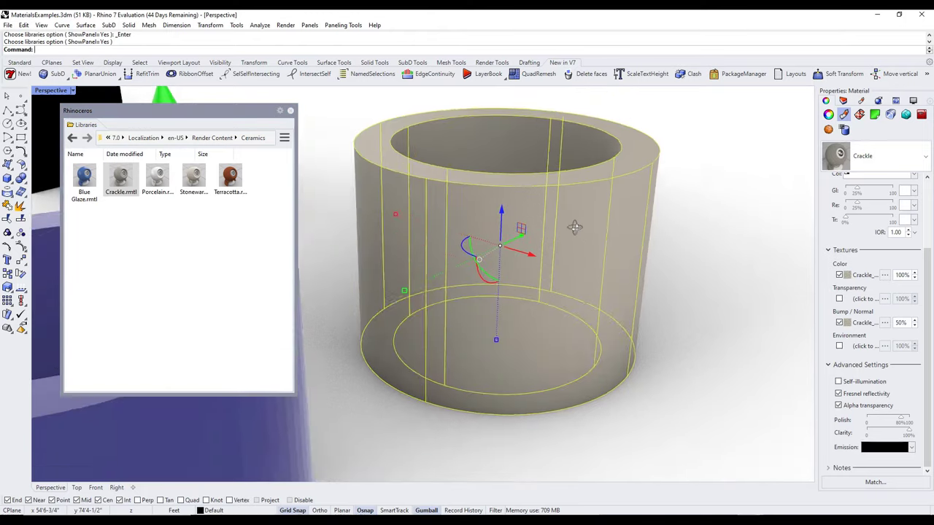
Show the model's textures with the Crackle texture selected, grouped in the same window as the libraries
click(310, 27)
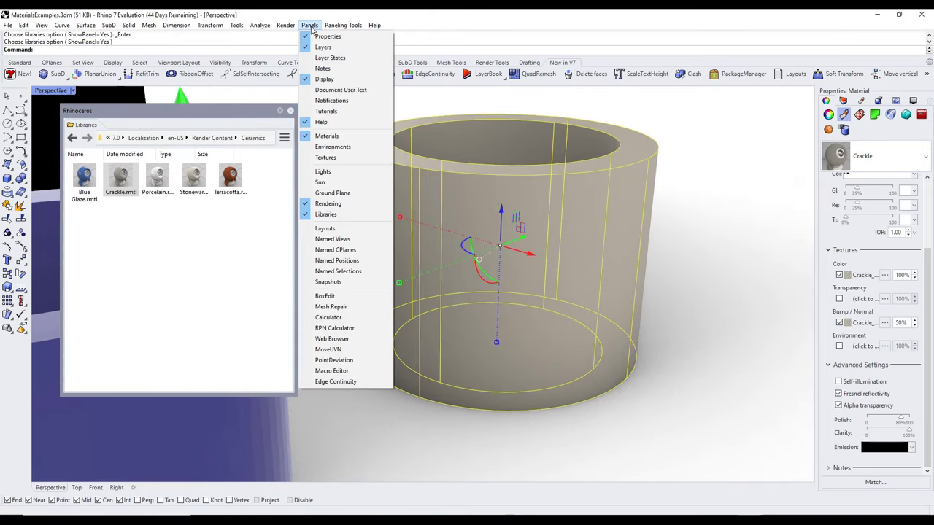
click(325, 157)
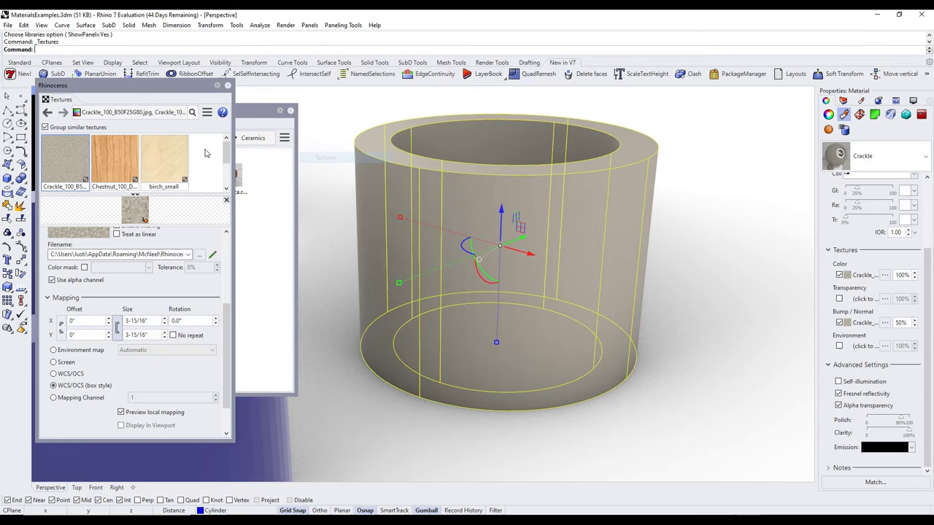
click(248, 129)
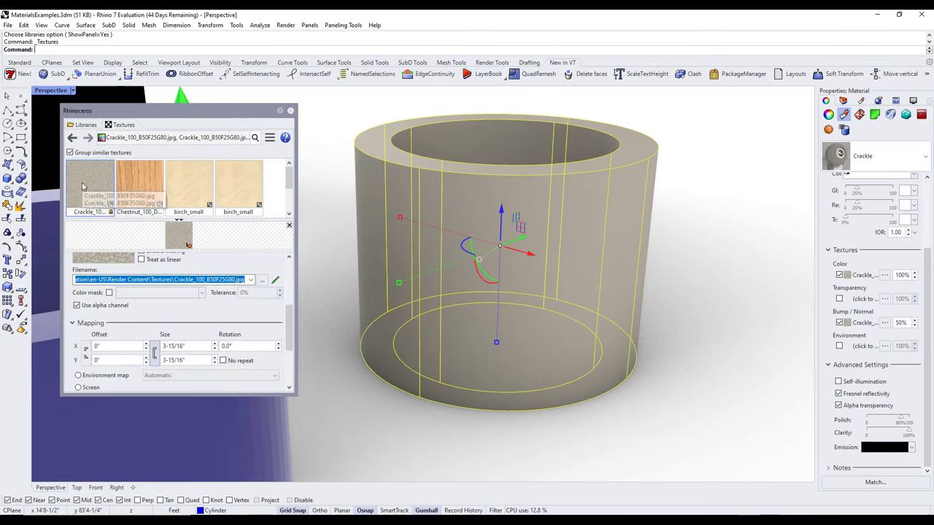
click(84, 128)
click(121, 125)
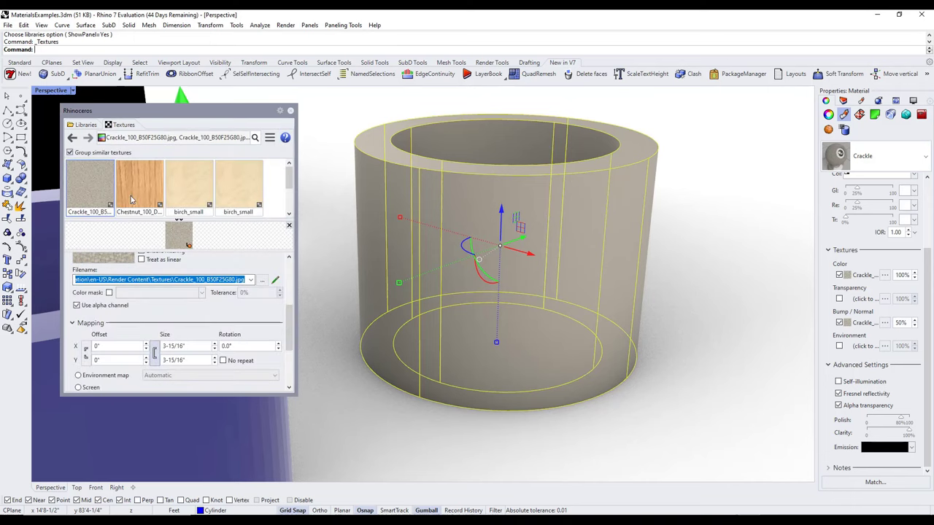
Set the Crackle texture's linked X and Y mapping size to 2 feet
click(197, 346)
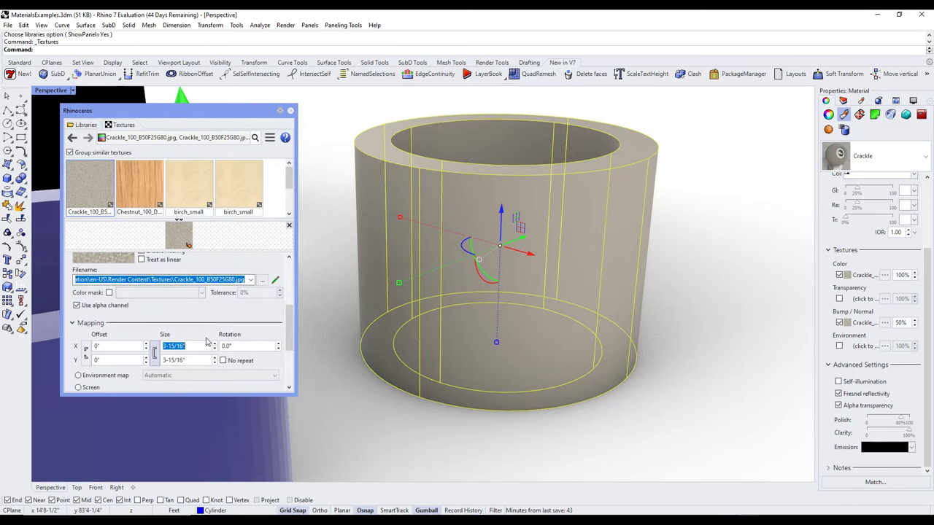
text(2)
key(Return)
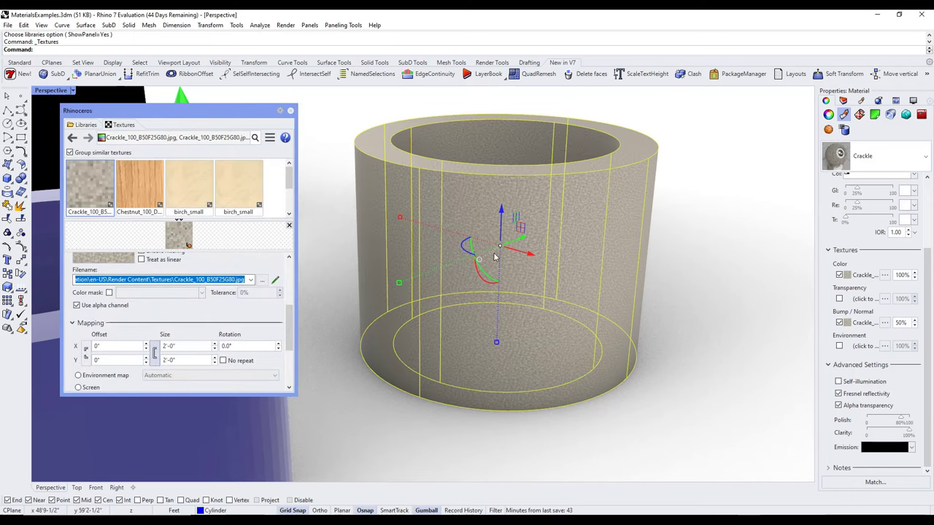
Deselect the Crackle cylinder and examine the materials on the cylinders, cones and boxes, both close up and as a whole scene
scroll(536, 222, up, 5)
scroll(538, 221, down, 5)
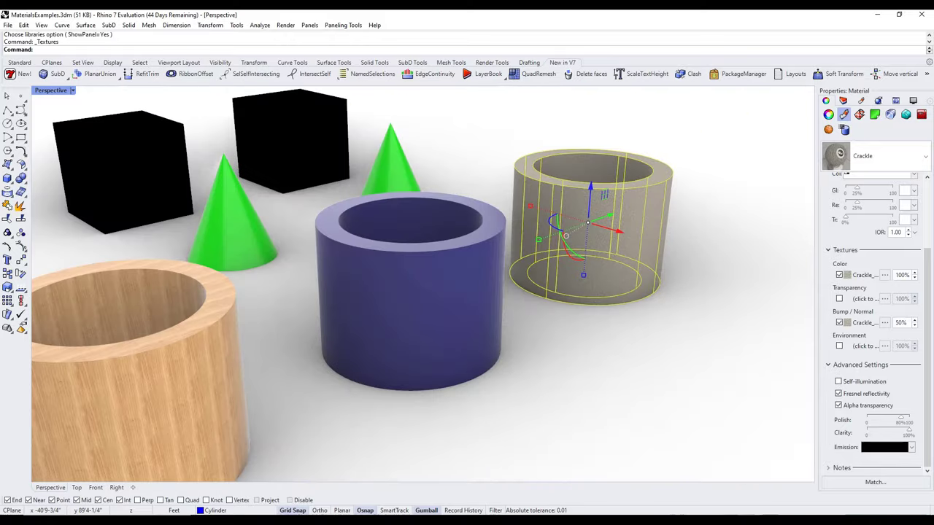
scroll(415, 208, down, 5)
click(630, 143)
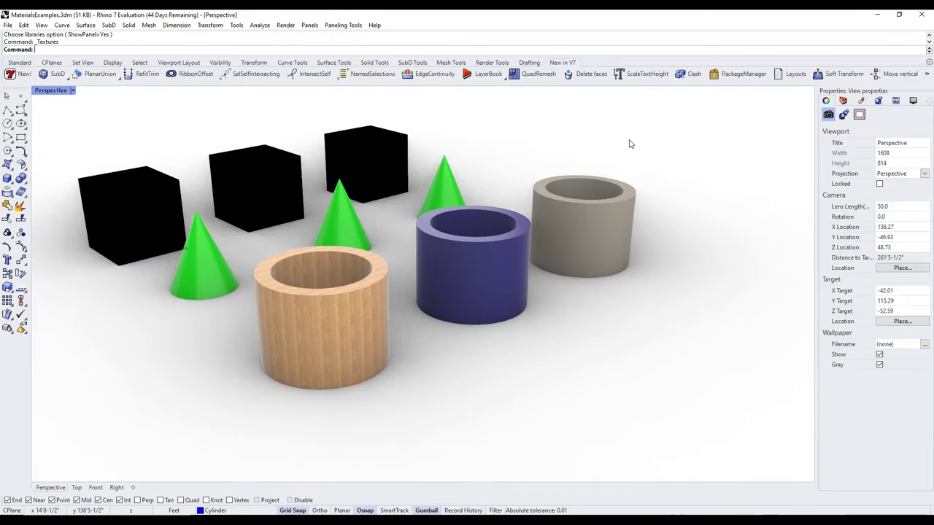
scroll(631, 143, down, 5)
scroll(474, 204, up, 5)
scroll(459, 240, down, 4)
scroll(476, 245, up, 4)
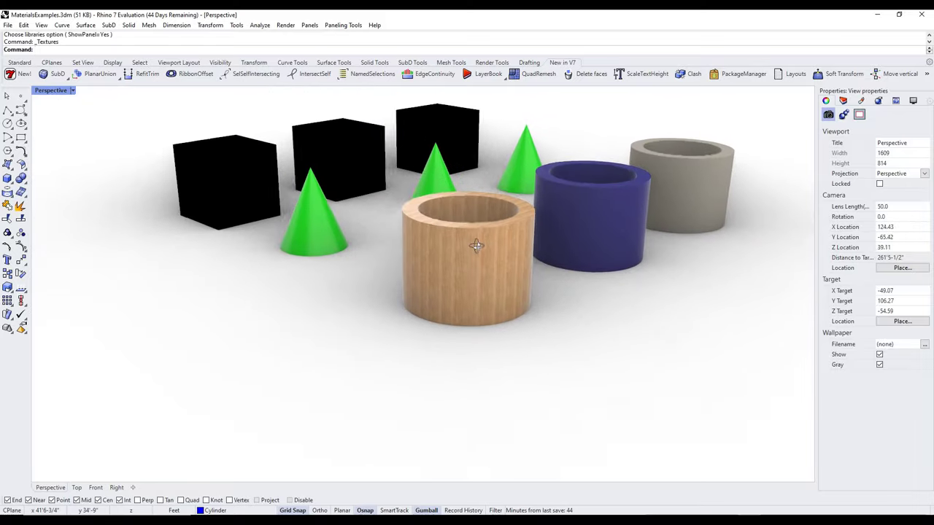
scroll(476, 246, up, 5)
scroll(504, 175, down, 6)
scroll(605, 153, up, 4)
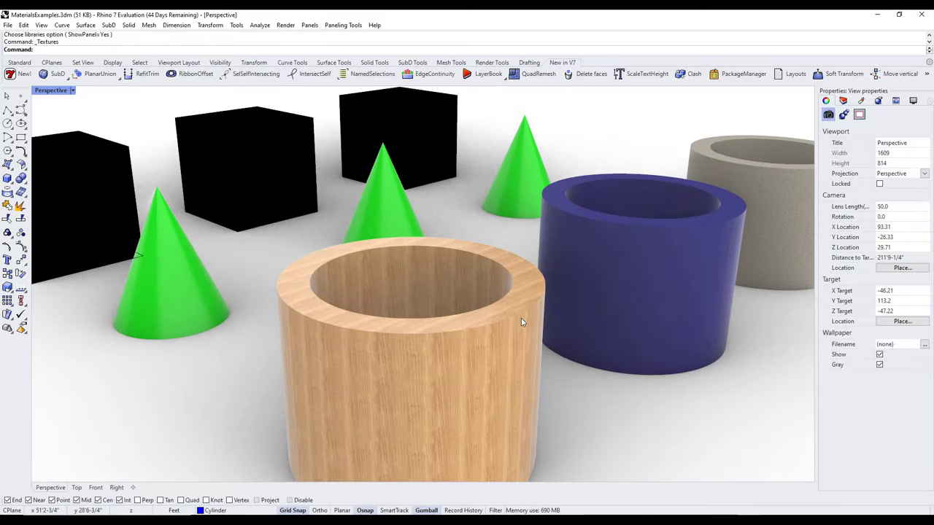
scroll(518, 322, down, 5)
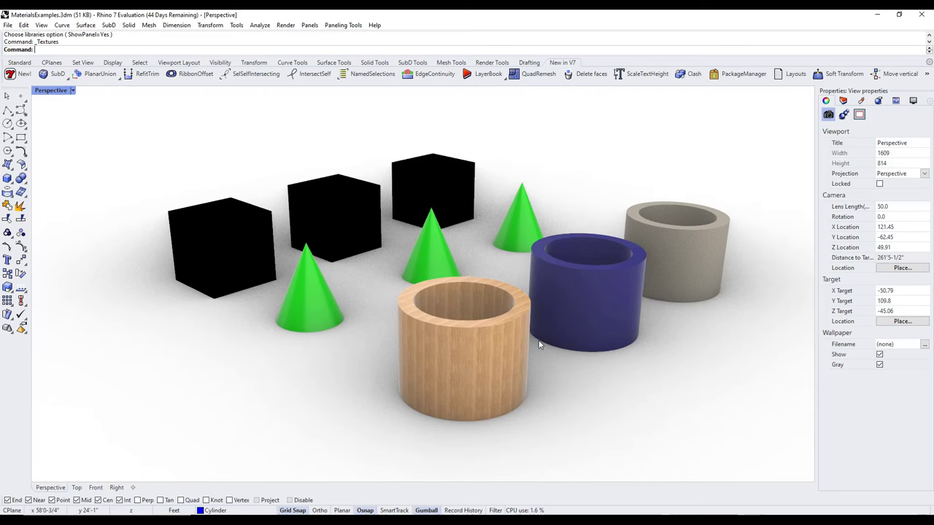
Set the Perspective viewport's display mode to Raytraced
click(73, 90)
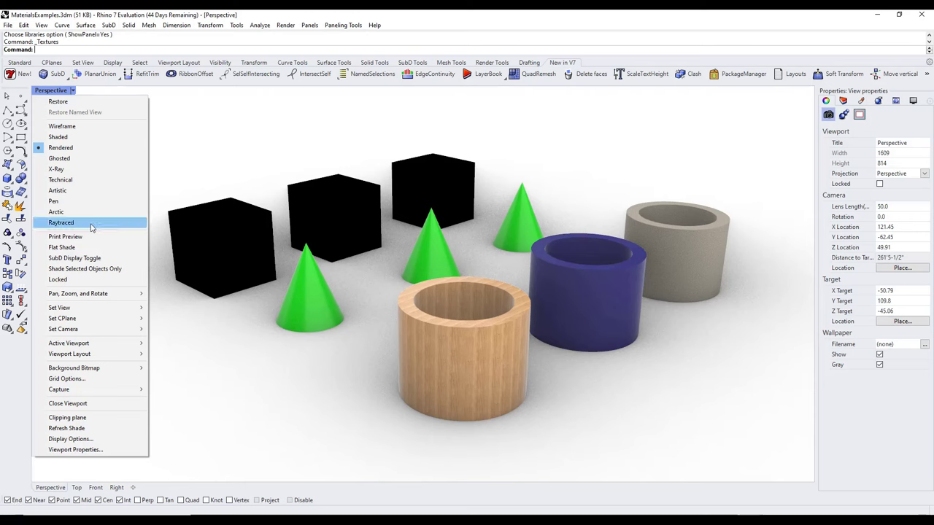
click(61, 223)
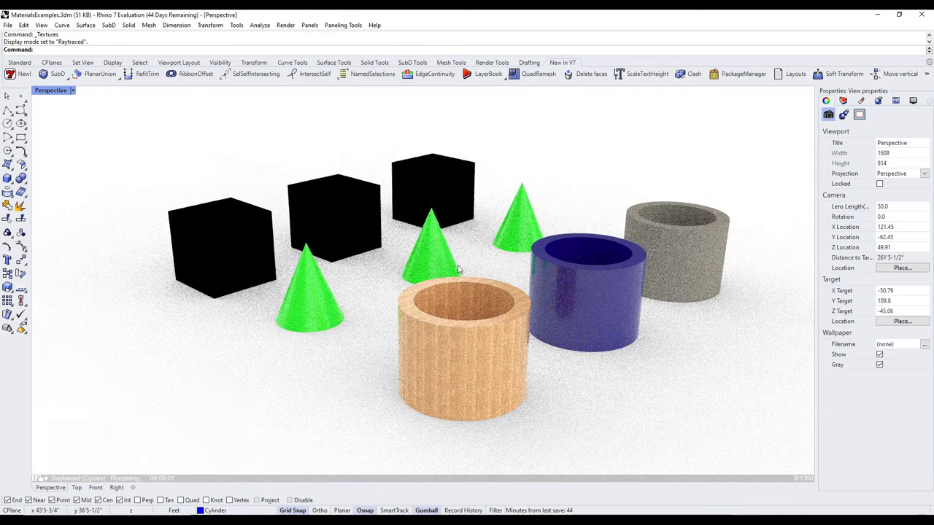